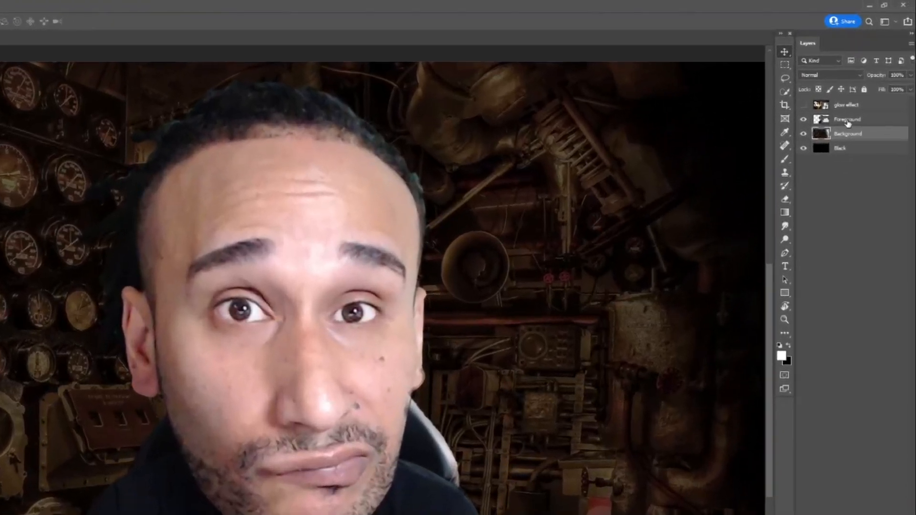
# - Toggle the Foreground layer's visibility to examine the dark background behind the subject, leaving the Foreground layer hidden
pyautogui.click(849, 119)
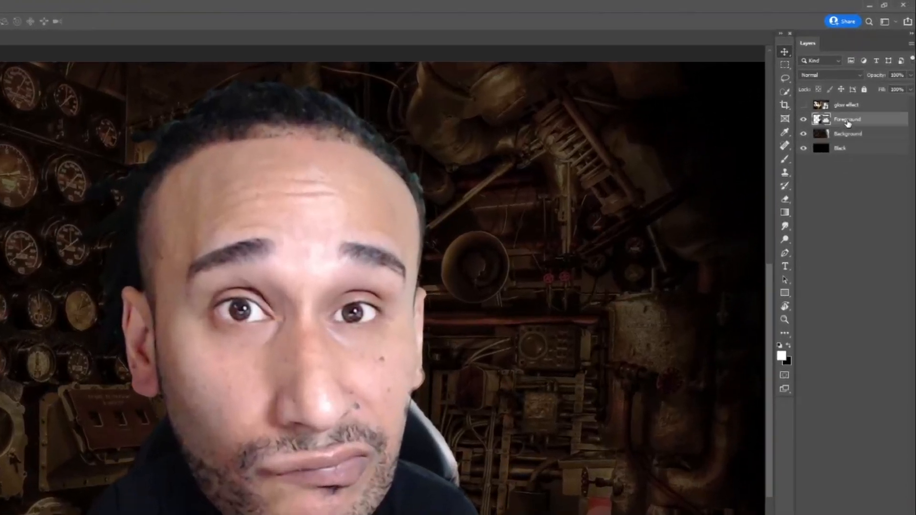
pyautogui.click(803, 119)
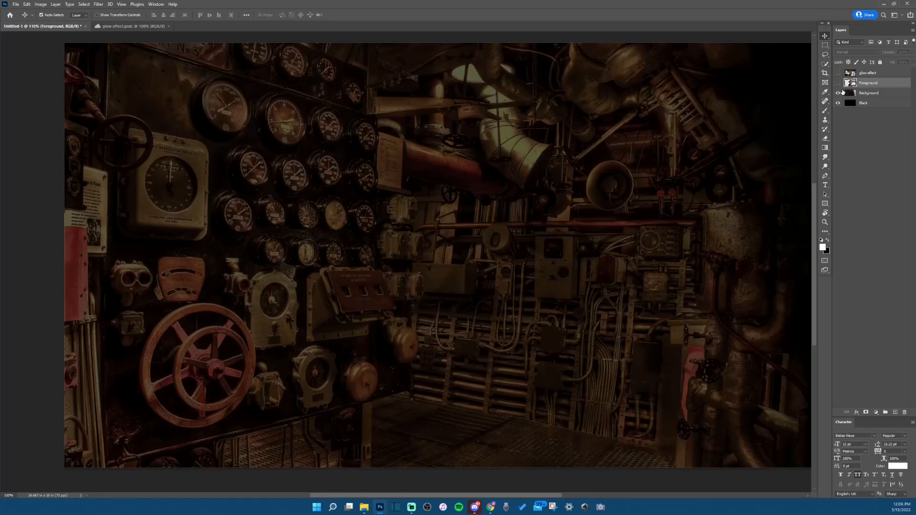
pyautogui.click(838, 84)
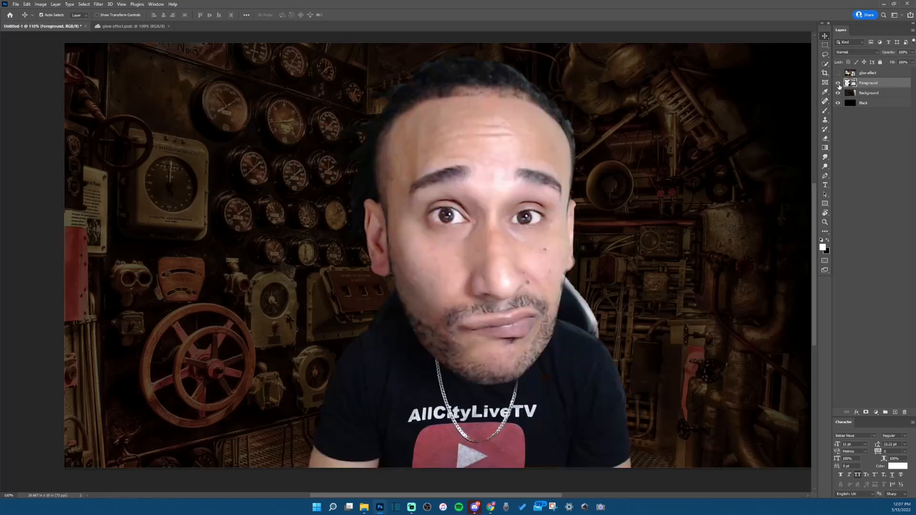
pyautogui.click(838, 83)
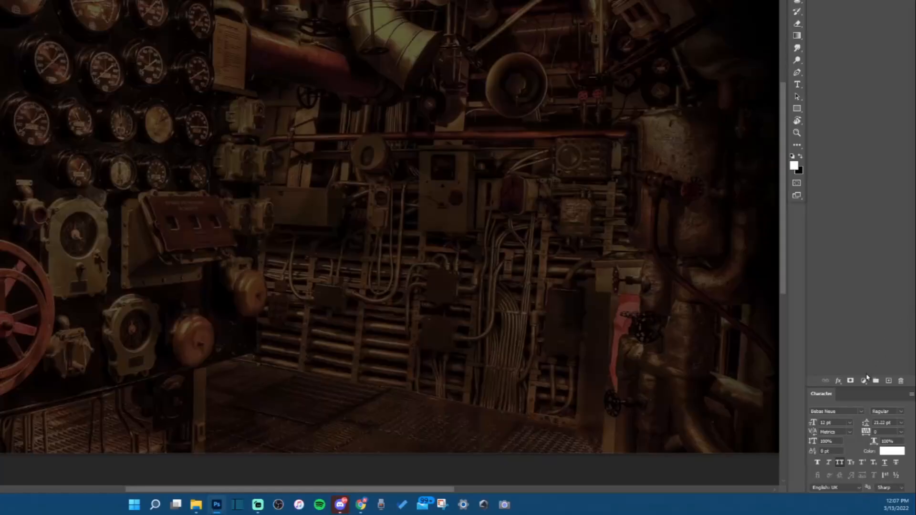
# - Try darkening the background slightly with an Exposure adjustment layer, and show the Foreground layer again
pyautogui.click(876, 412)
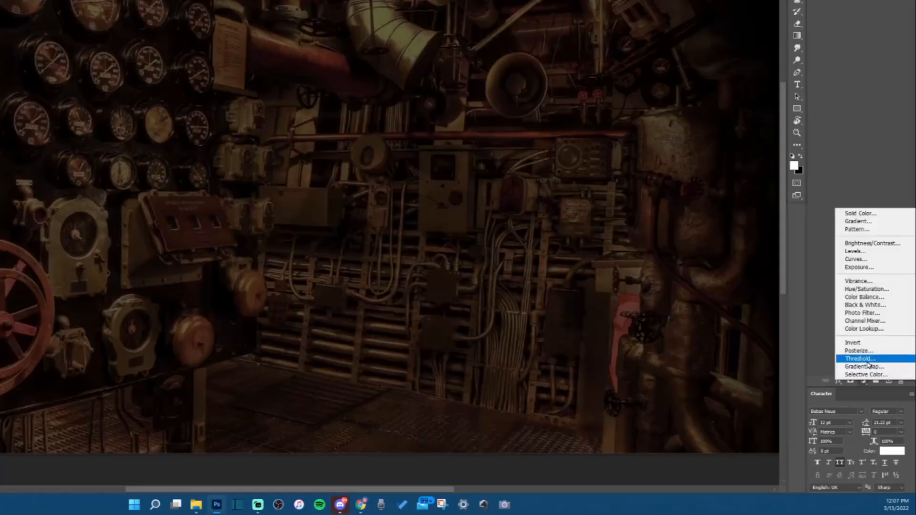
pyautogui.click(869, 267)
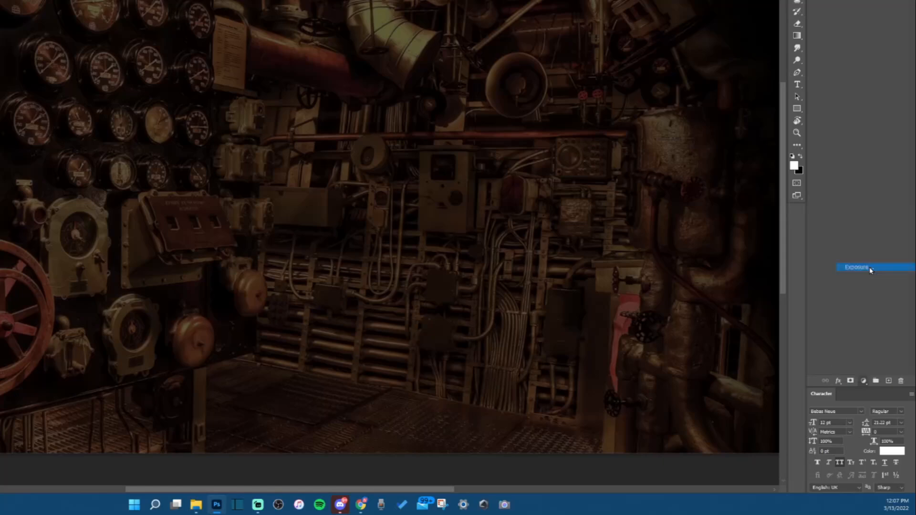
pyautogui.moveTo(710, 151); pyautogui.dragTo(704, 152)
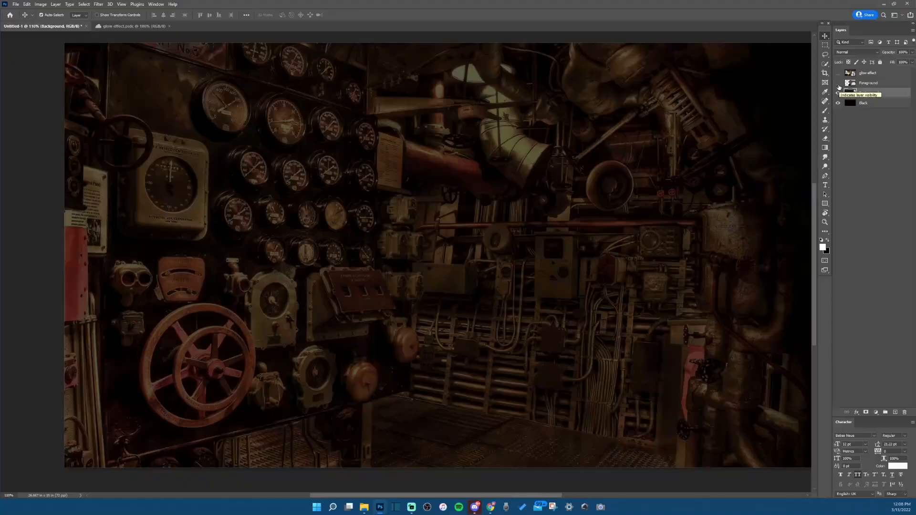
pyautogui.click(837, 83)
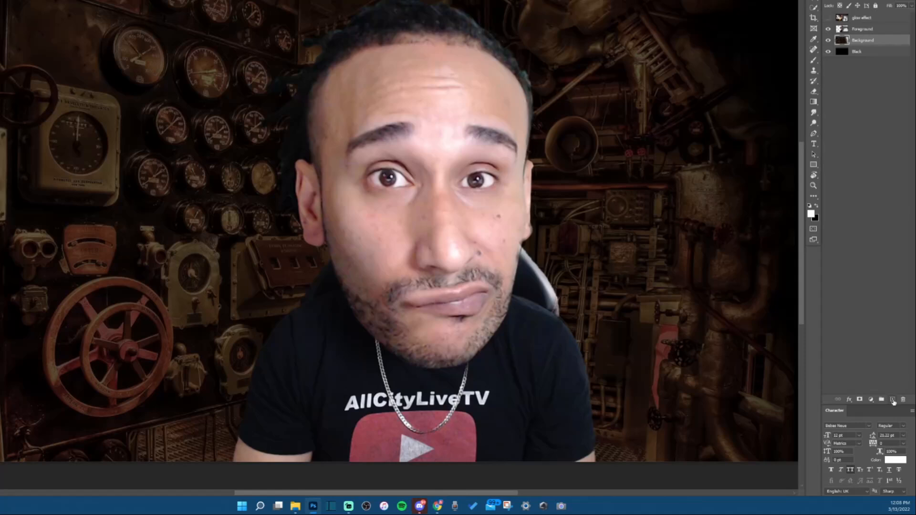
# - Add a new layer between Background and Foreground, fill it with black and set its blend mode to Screen
pyautogui.click(893, 403)
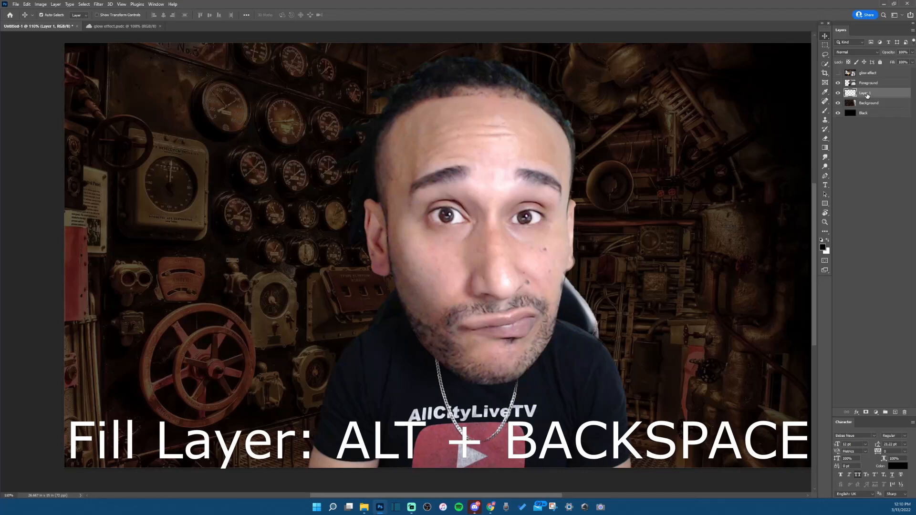
pyautogui.hotkey('alt', 'BackSpace')
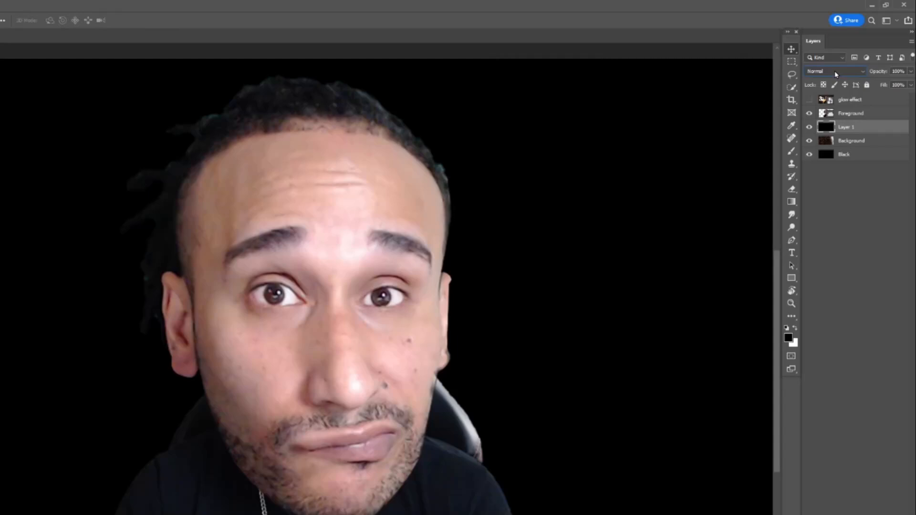
pyautogui.click(836, 73)
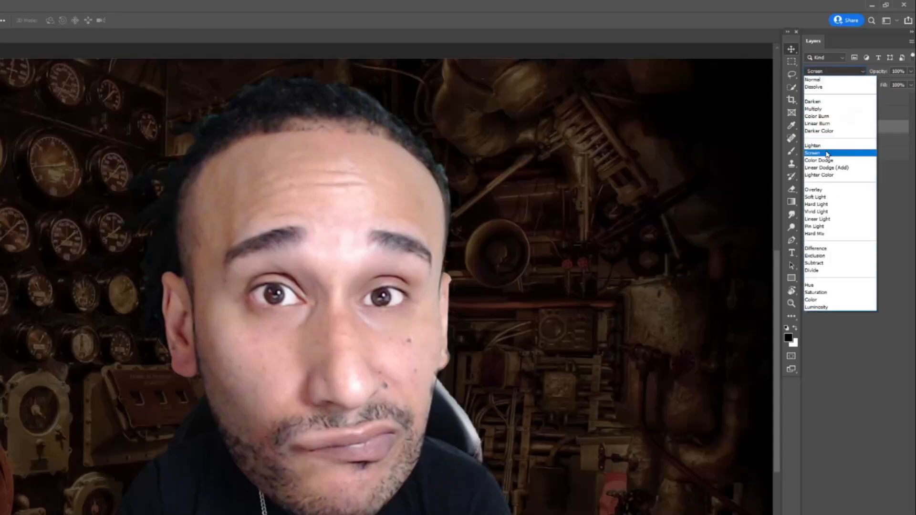
pyautogui.click(832, 150)
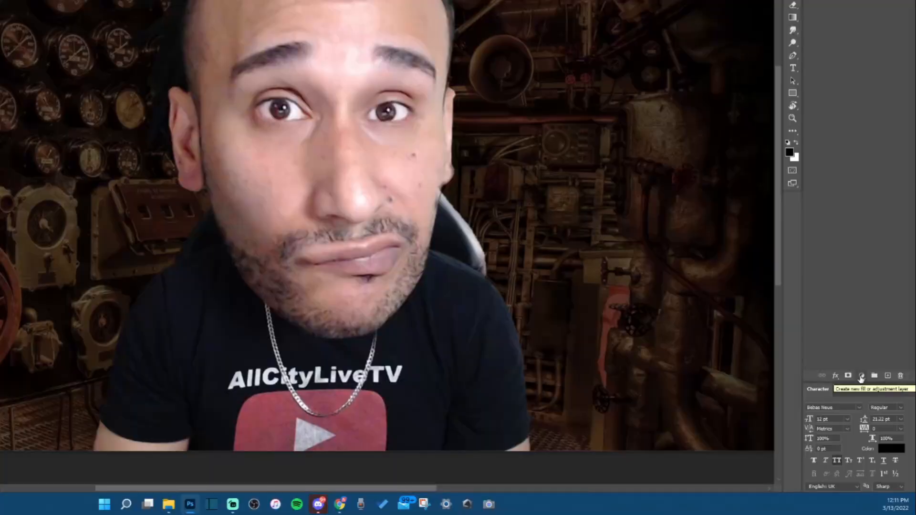
# - Add a Gradient Map adjustment layer above Layer 1 and give its gradient an orange e3a511 colour stop at 52%
pyautogui.click(862, 377)
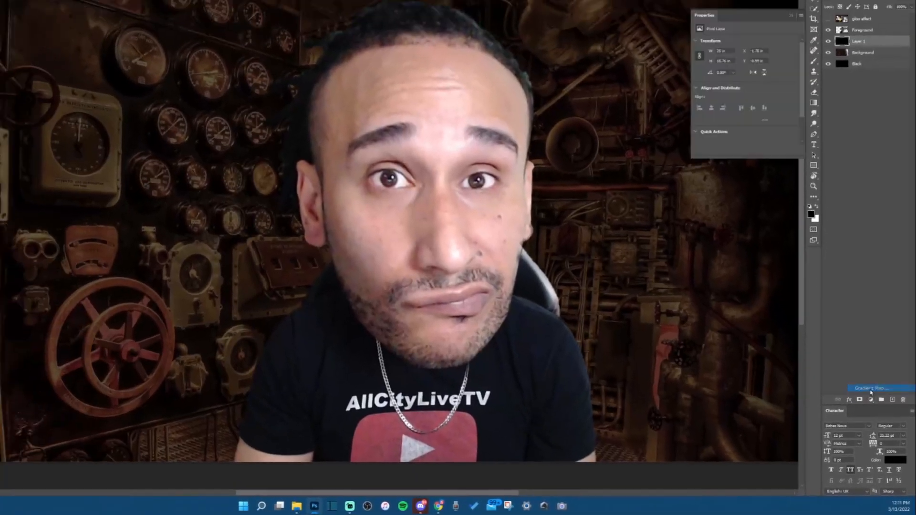
pyautogui.click(871, 388)
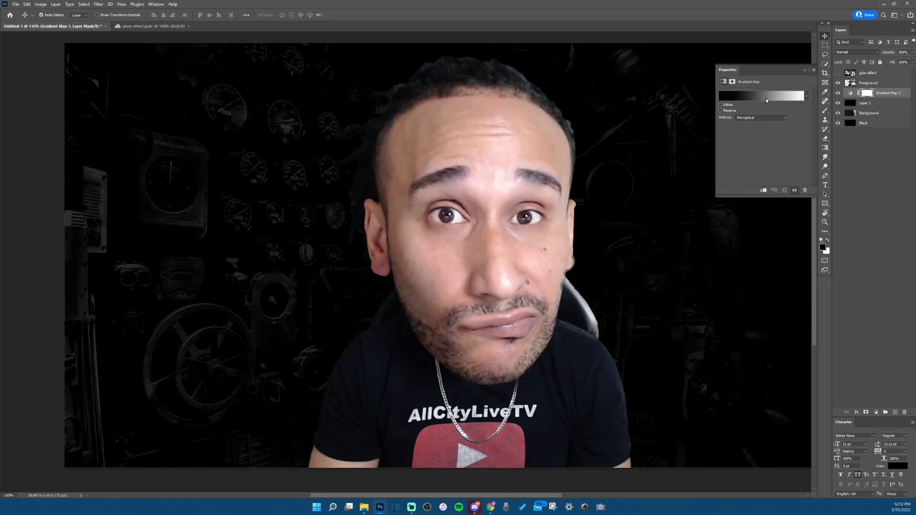
pyautogui.click(766, 98)
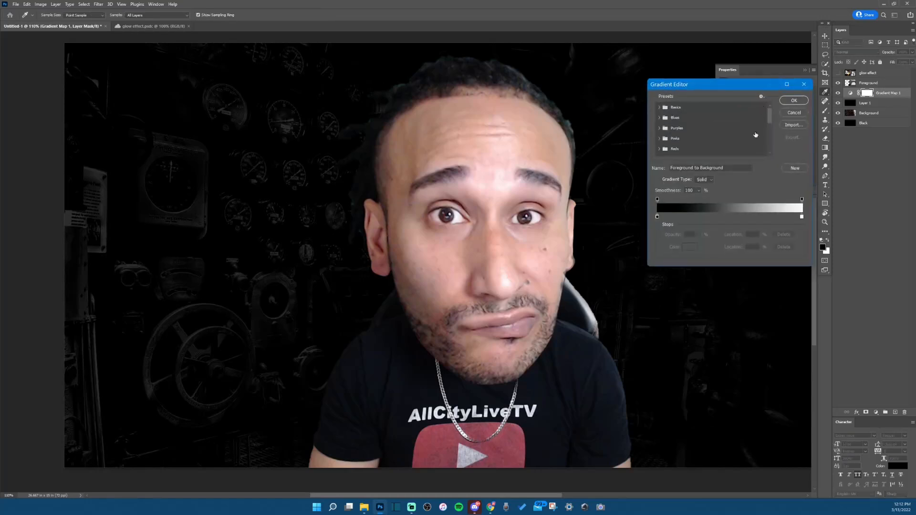
pyautogui.click(735, 219)
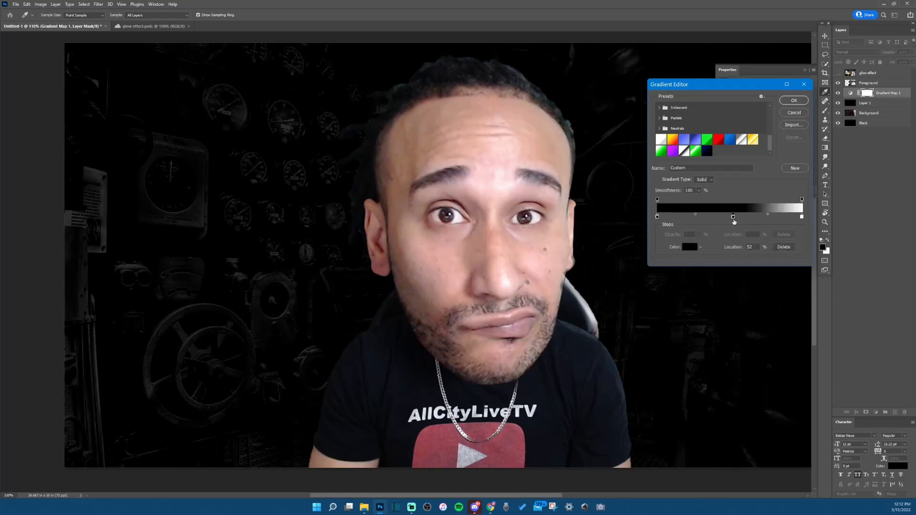
pyautogui.doubleClick(733, 217)
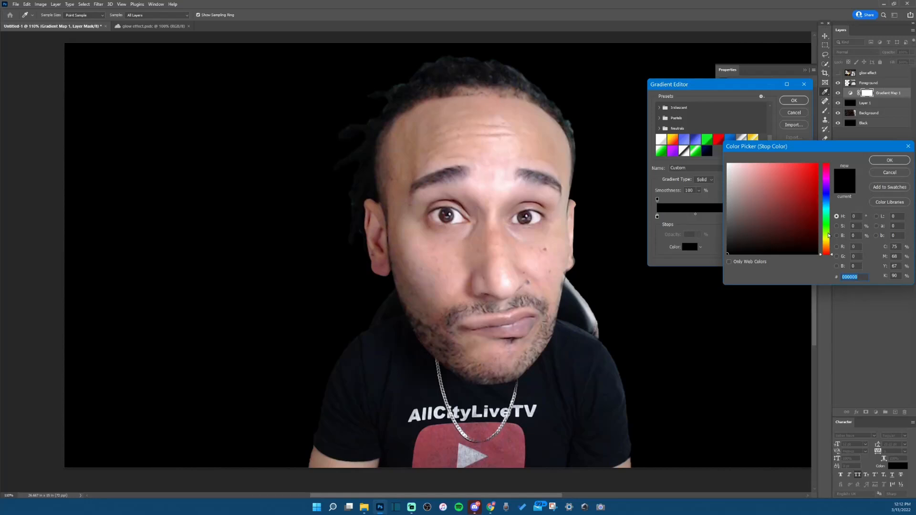
pyautogui.click(829, 244)
pyautogui.click(811, 173)
pyautogui.click(889, 160)
# - Add a yellow e3d211 colour stop at 78% of the gradient and accept the edited gradient
pyautogui.click(767, 217)
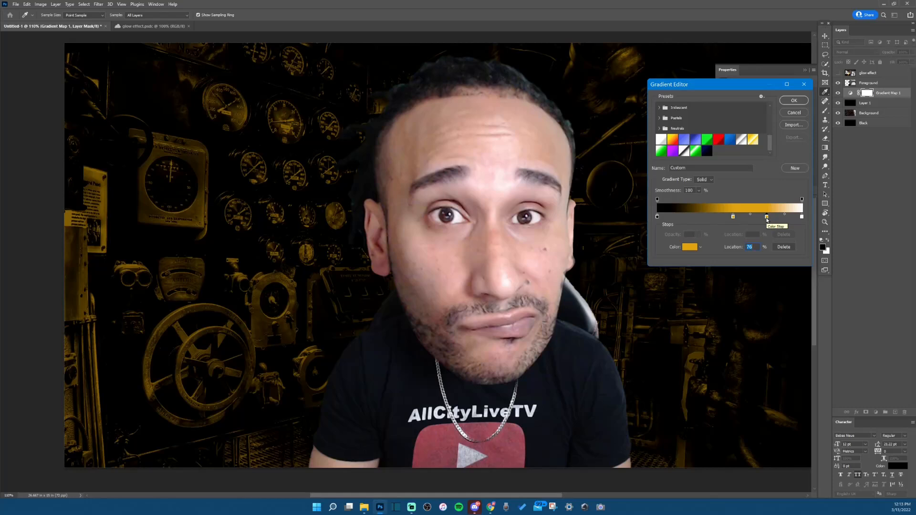
pyautogui.doubleClick(766, 217)
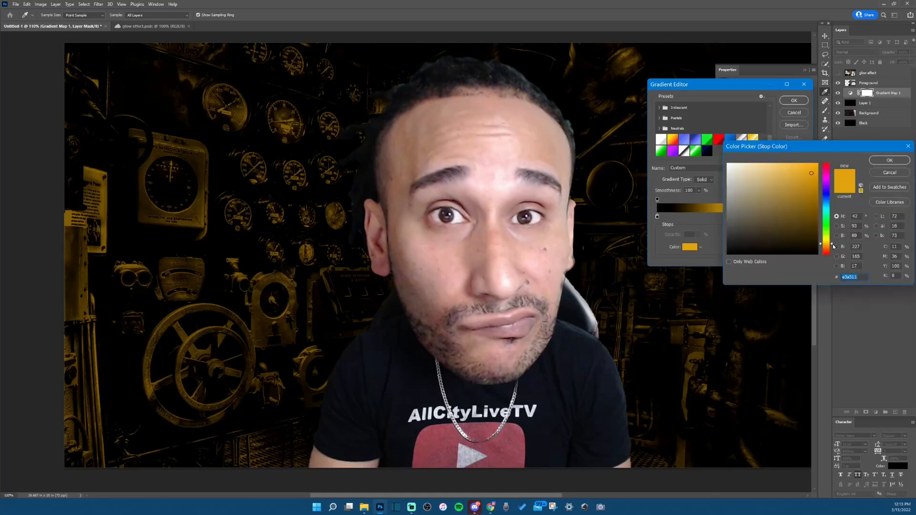
pyautogui.moveTo(832, 243); pyautogui.dragTo(831, 241)
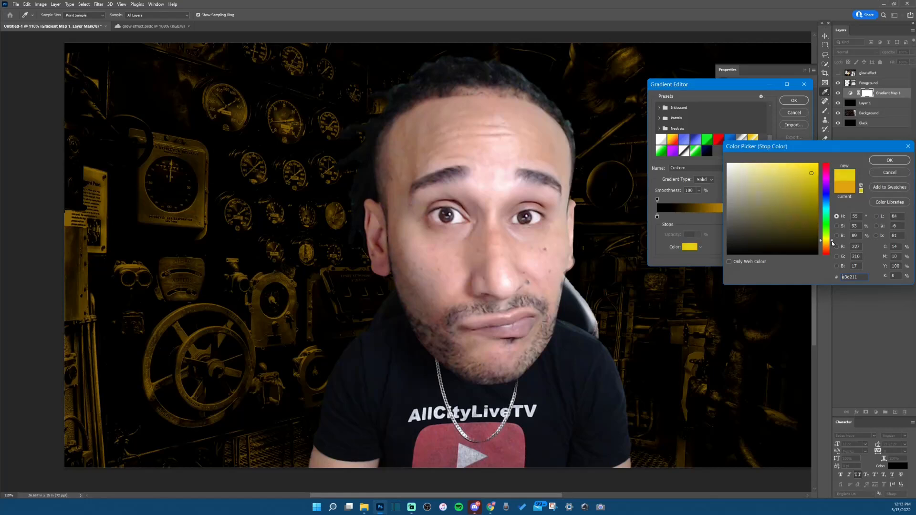
pyautogui.press('Return')
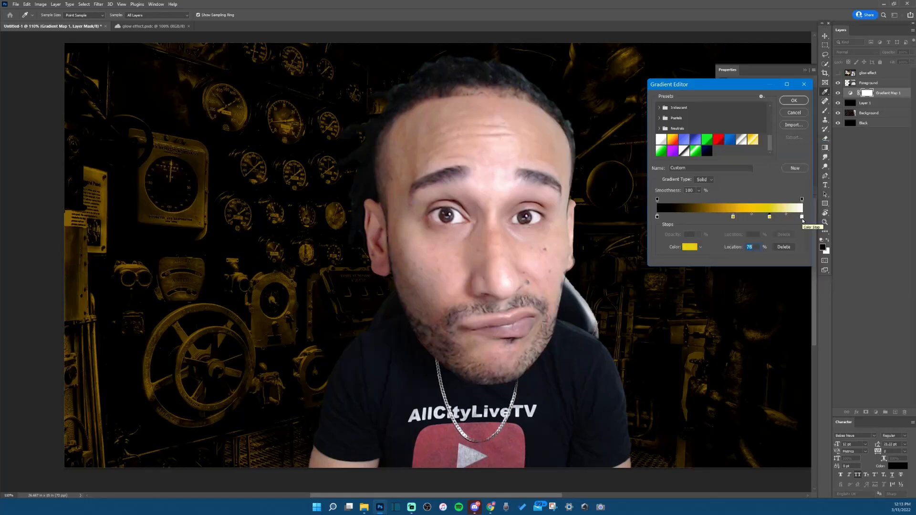
pyautogui.click(796, 103)
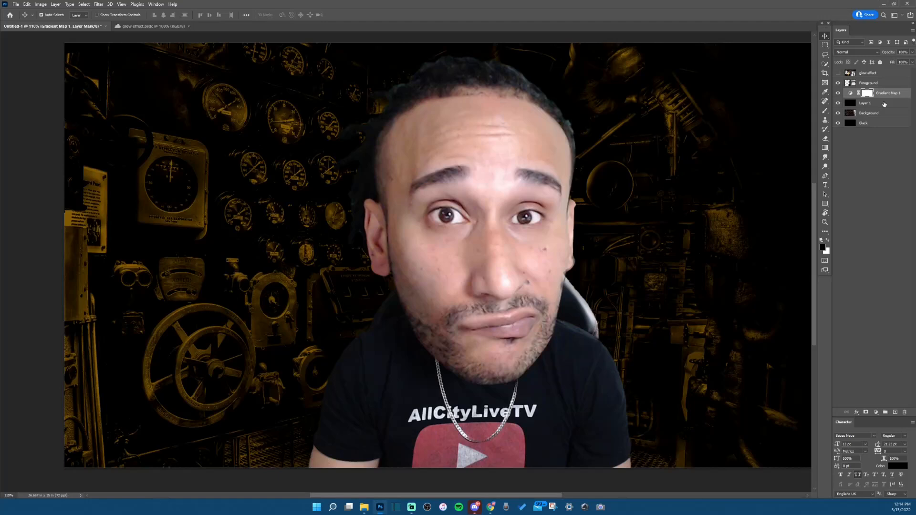
# - Add a layer named BG GLOW above the black Screen layer, and clip it and the Gradient Map to the black layer
pyautogui.click(885, 104)
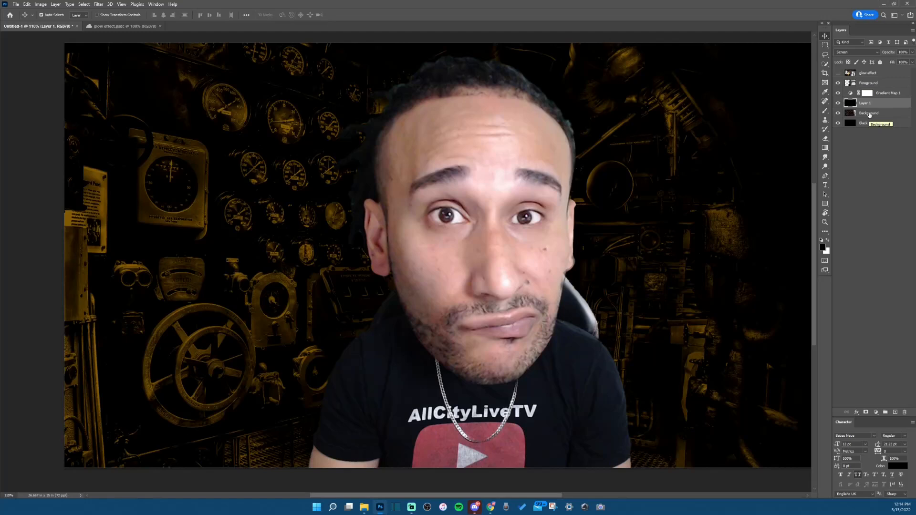
pyautogui.click(895, 412)
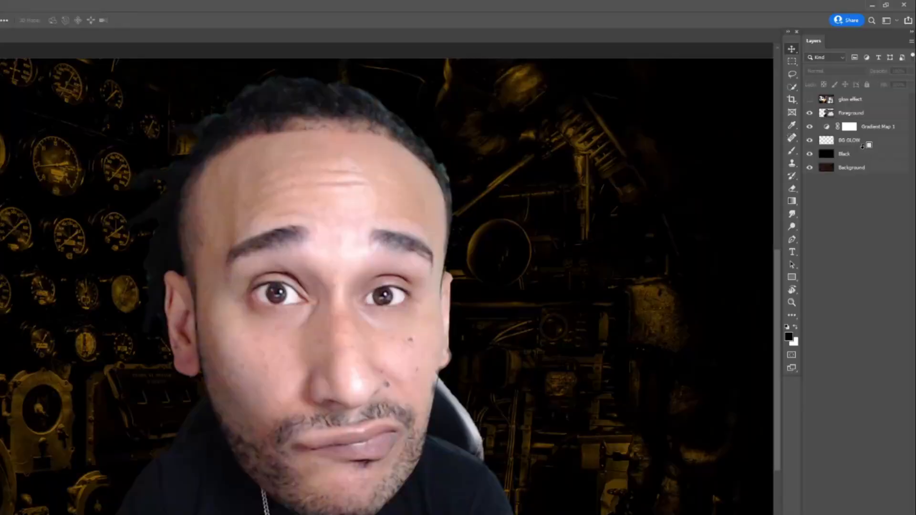
pyautogui.keyDown('alt'); pyautogui.click(862, 146); pyautogui.keyUp('alt')
pyautogui.keyDown('alt'); pyautogui.click(868, 131); pyautogui.keyUp('alt')
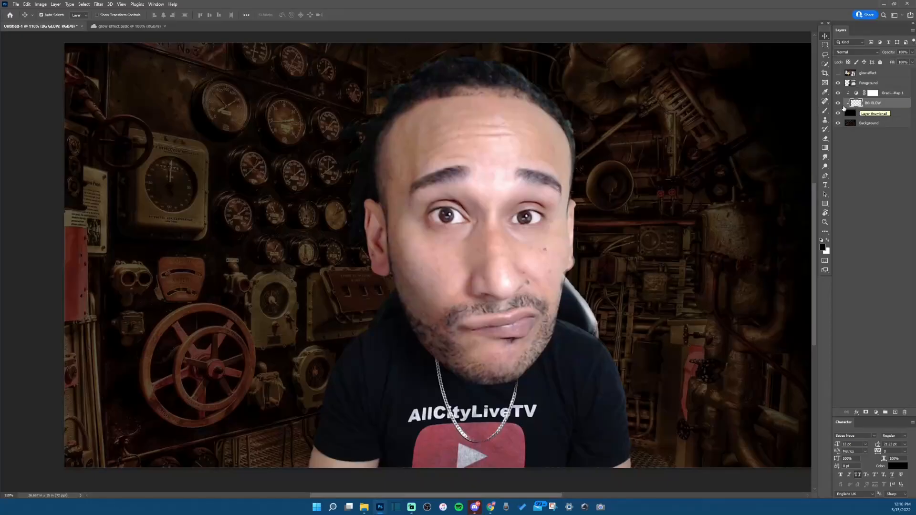
# - Paint a glow on the BG GLOW layer with a large soft white brush along the left side of the subject's neck and shoulder
pyautogui.click(826, 111)
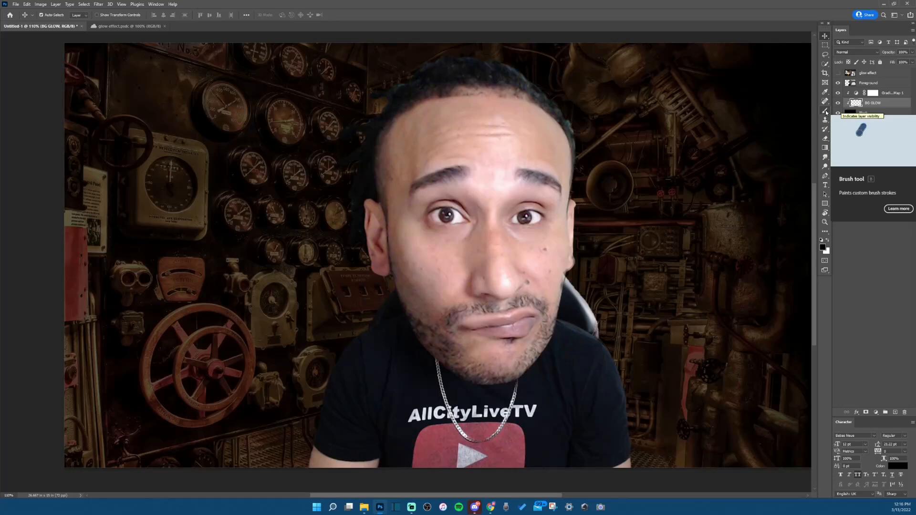
pyautogui.moveTo(534, 281); pyautogui.dragTo(595, 280)
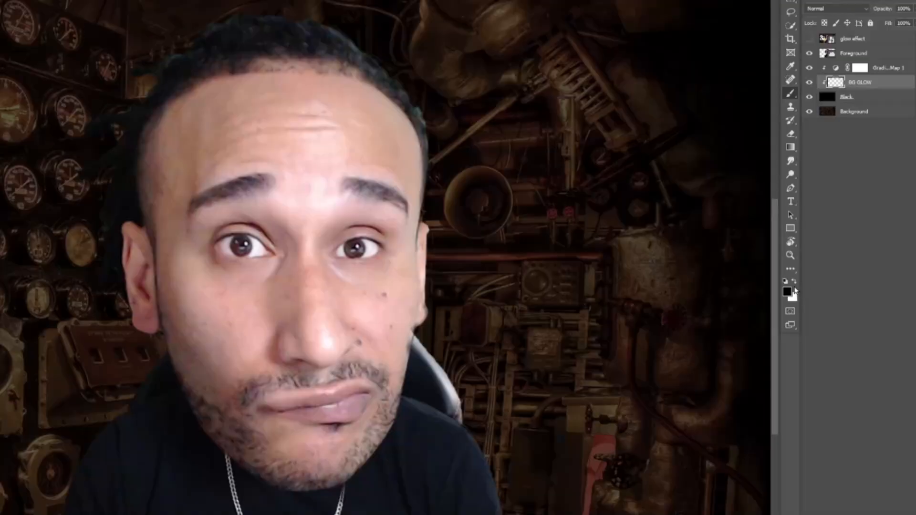
pyautogui.click(828, 240)
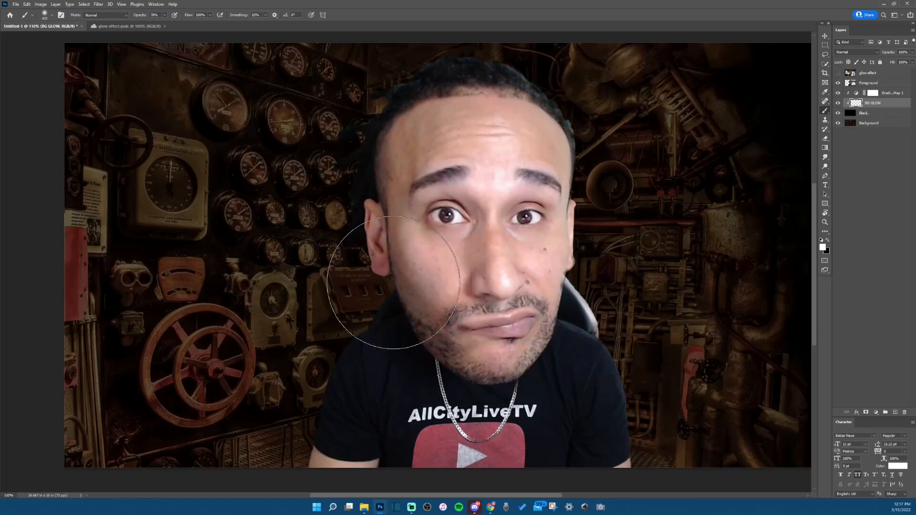
pyautogui.click(393, 283)
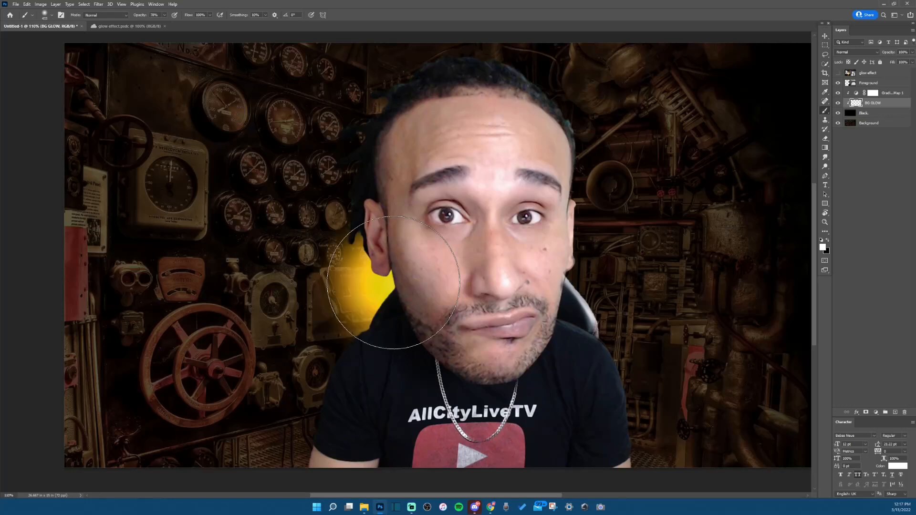
pyautogui.click(379, 336)
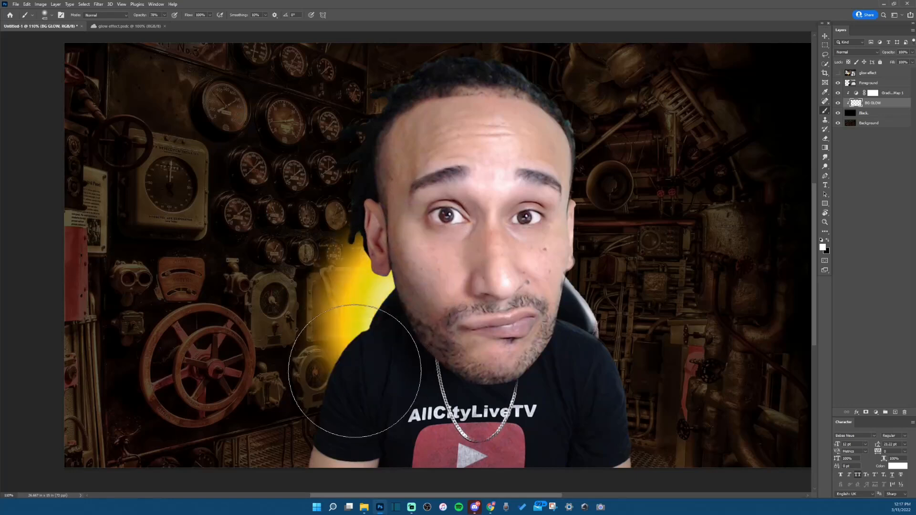
pyautogui.click(355, 372)
# - Continue the white brush glow on the BG GLOW layer down the right side of the subject's face and shoulder
pyautogui.click(537, 281)
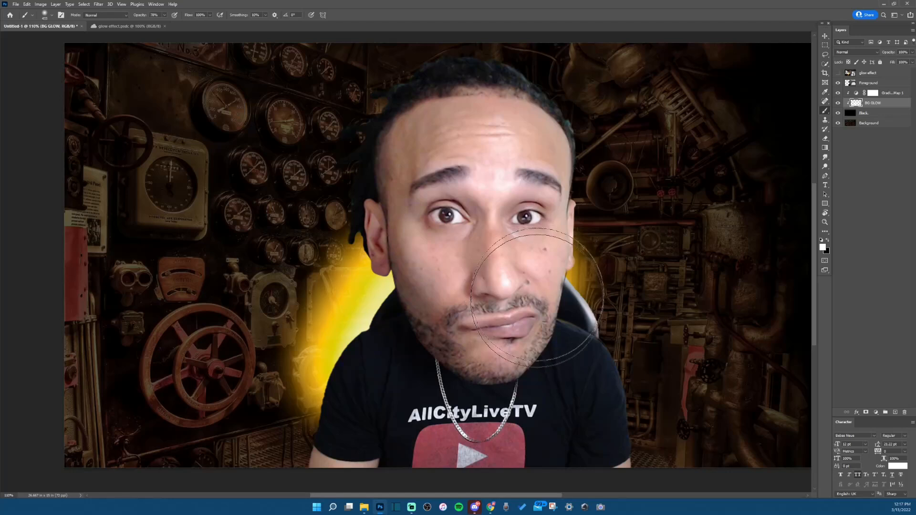
pyautogui.click(564, 258)
pyautogui.click(578, 335)
pyautogui.moveTo(579, 352); pyautogui.dragTo(542, 405)
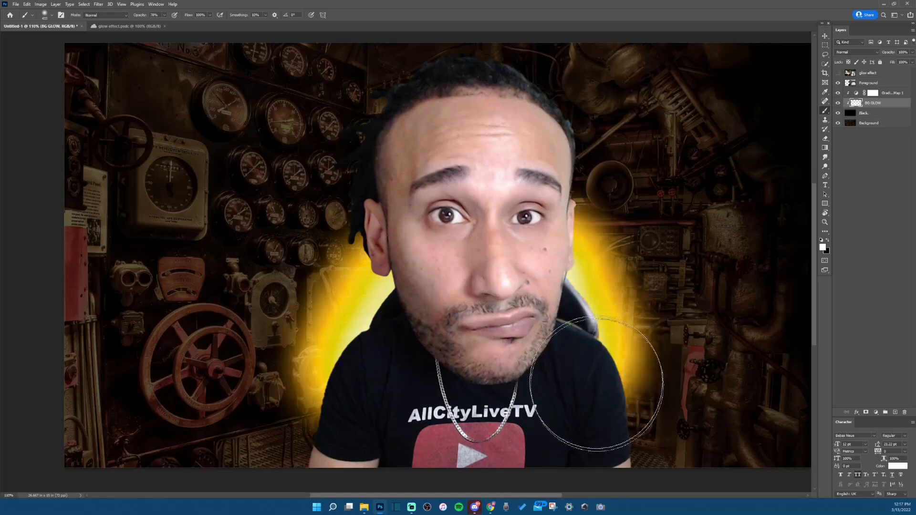
# - Select the Black layer, then hide and show the Foreground layer to examine the painted glow behind the subject
pyautogui.click(870, 113)
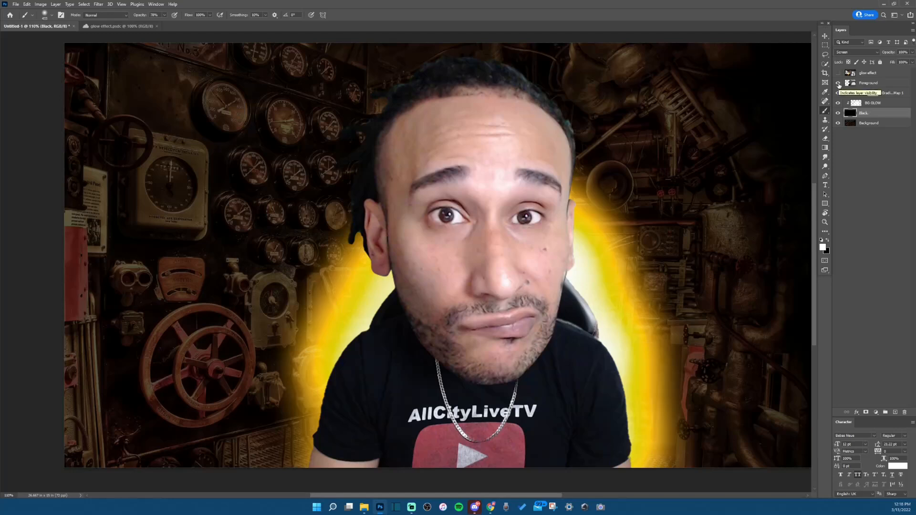
pyautogui.click(838, 83)
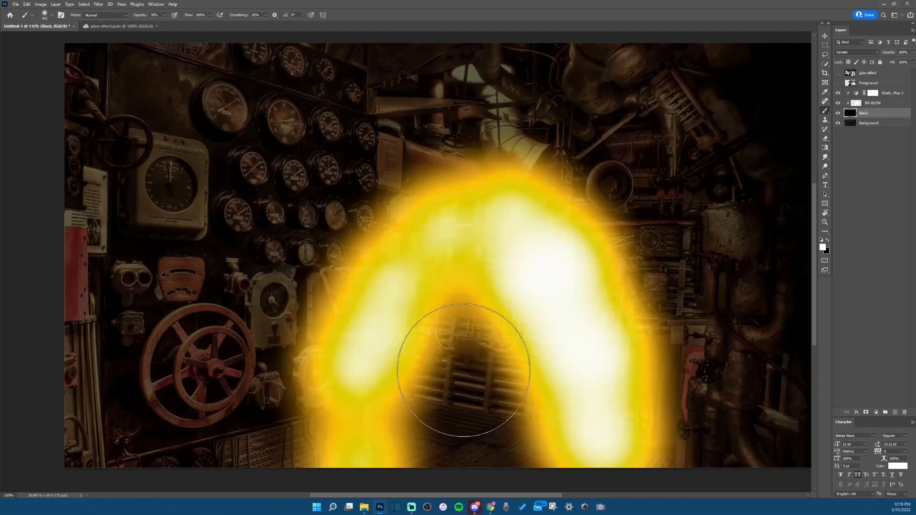
pyautogui.click(839, 84)
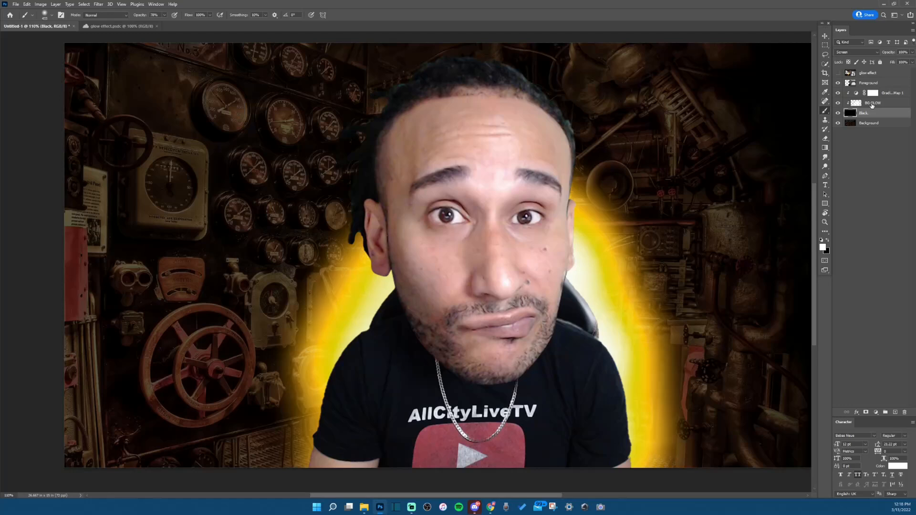
# - Add a new layer above the Foreground layer, fill it with black and set its blend mode to Screen
pyautogui.click(881, 87)
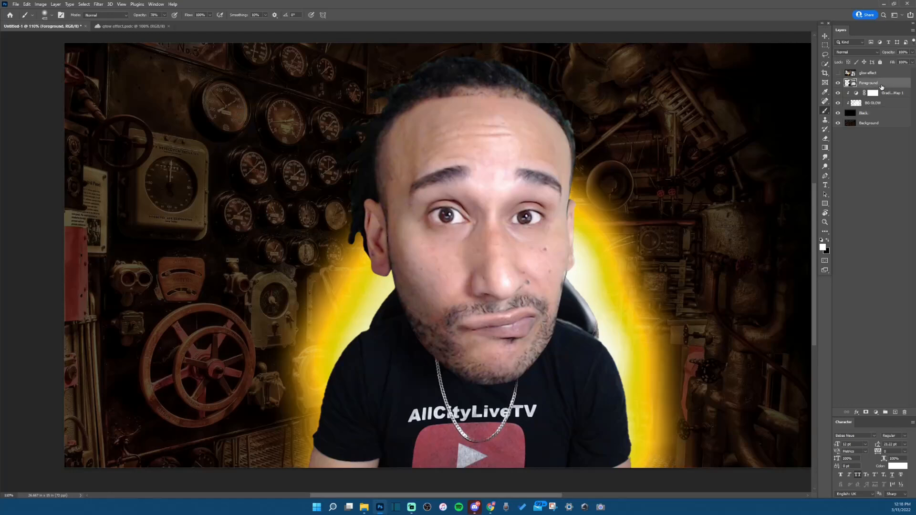
pyautogui.hotkey('ctrl', 'shift', 'alt', 'n')
pyautogui.click(828, 240)
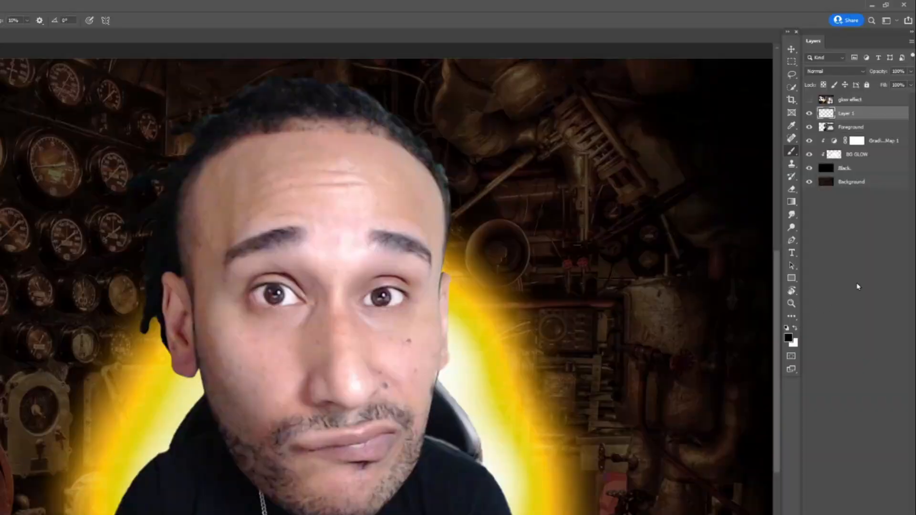
pyautogui.hotkey('alt', 'BackSpace')
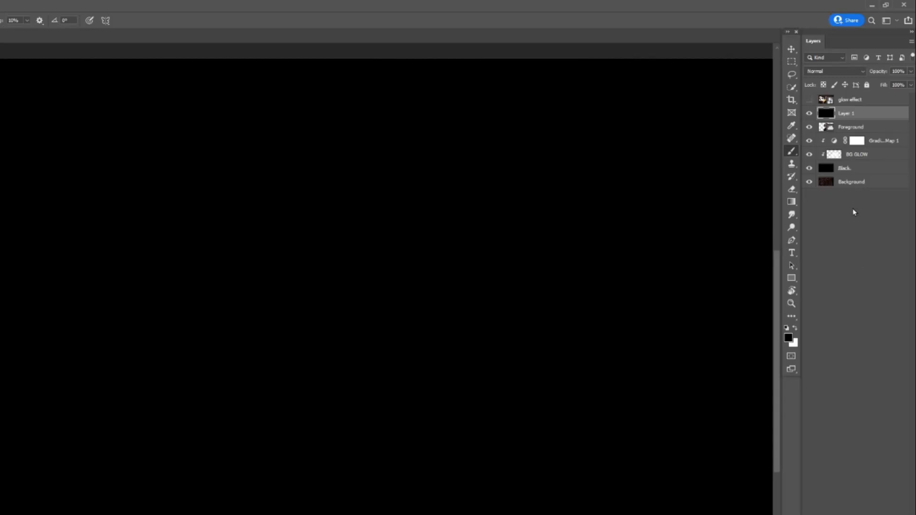
pyautogui.click(851, 75)
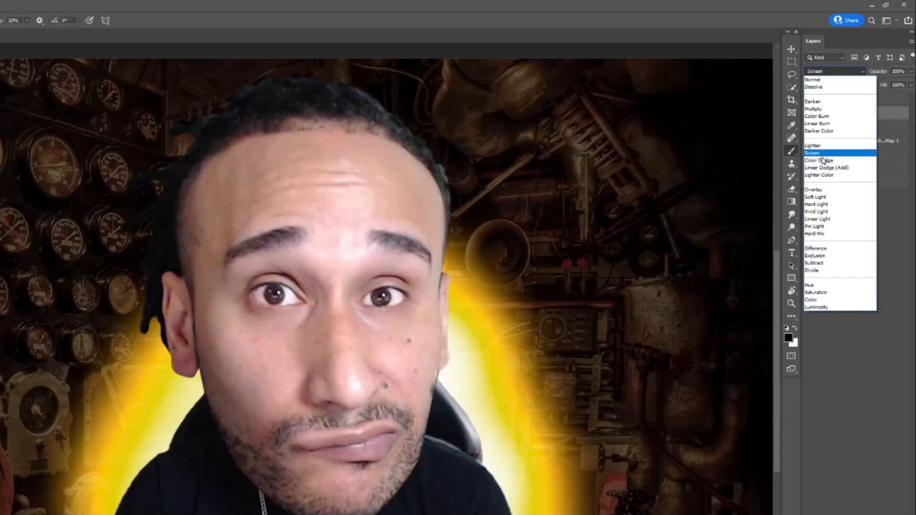
pyautogui.click(822, 155)
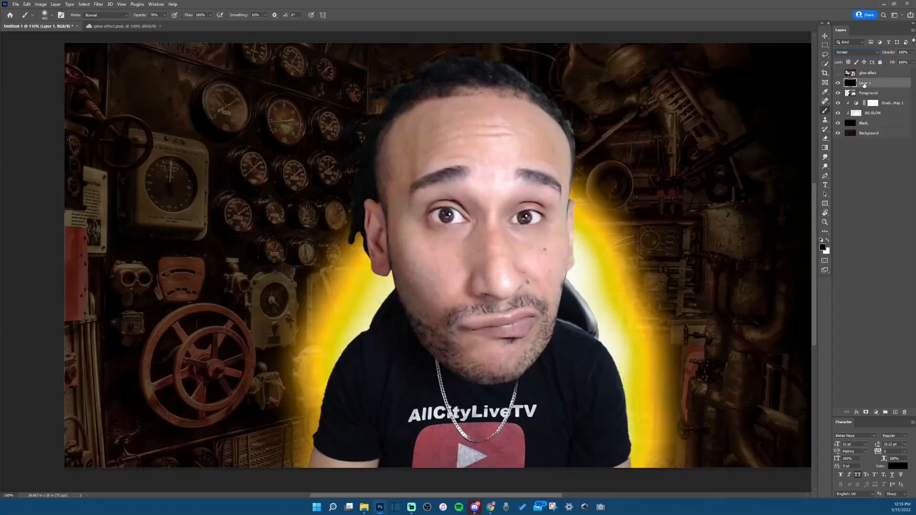
# - Duplicate the Gradient Map 1 layer and place the copy above the new black Screen layer, clipped to it
pyautogui.click(884, 104)
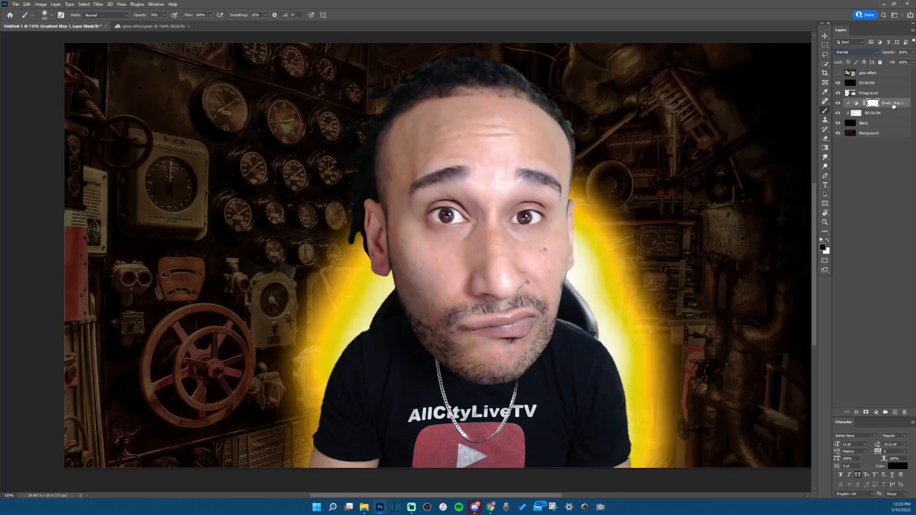
pyautogui.hotkey('ctrl', 'j')
pyautogui.moveTo(882, 104); pyautogui.dragTo(883, 81)
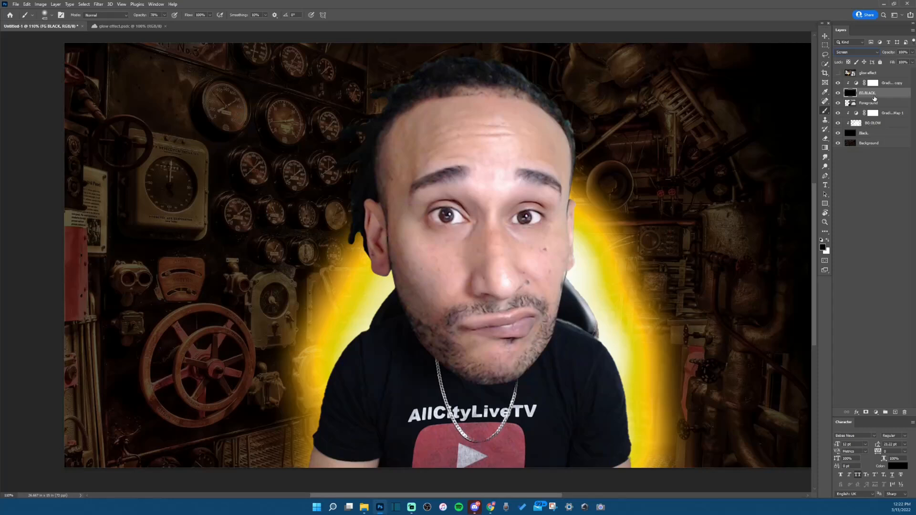
# - Add a clipped layer named FG GLOW between the FG BLACK layer and the Gradient Map copy
pyautogui.click(896, 413)
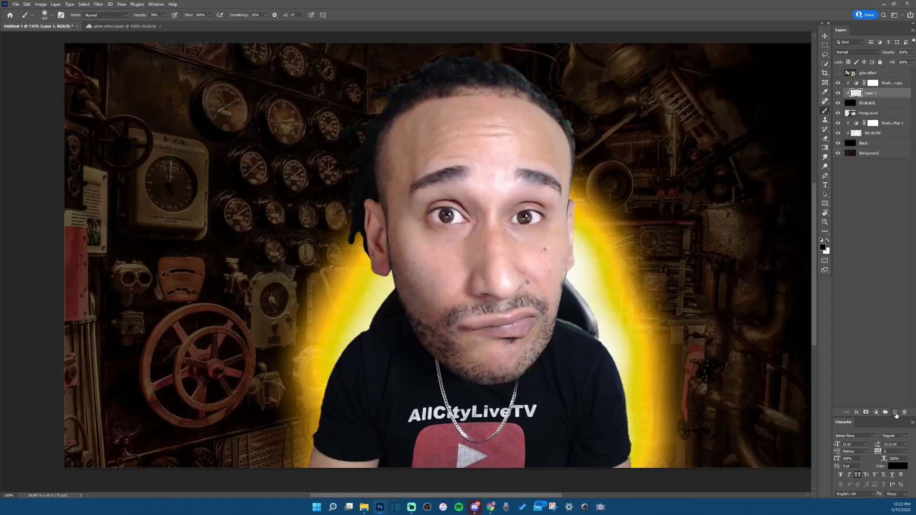
pyautogui.doubleClick(872, 93)
pyautogui.write('FG GLOW')
pyautogui.press('Return')
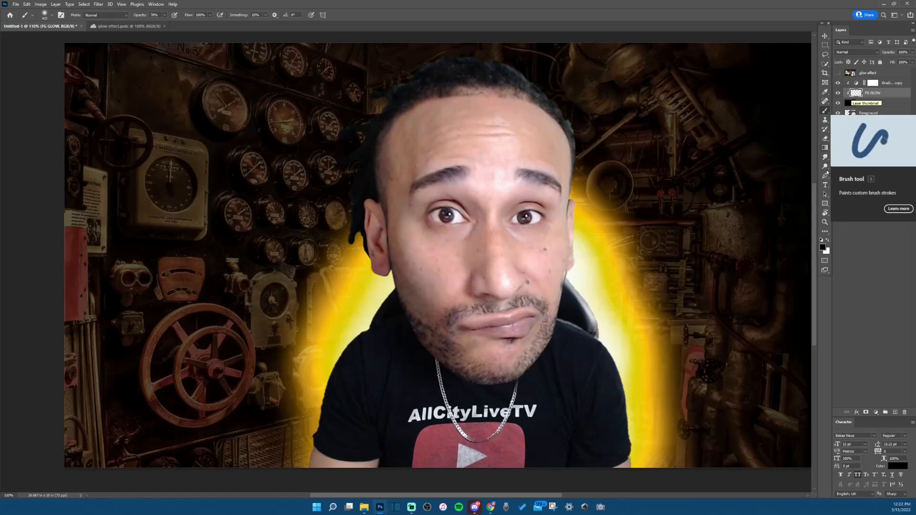
# - Set the foreground color to white, reduce the soft brush size and lower the brush opacity to 15%
pyautogui.click(828, 241)
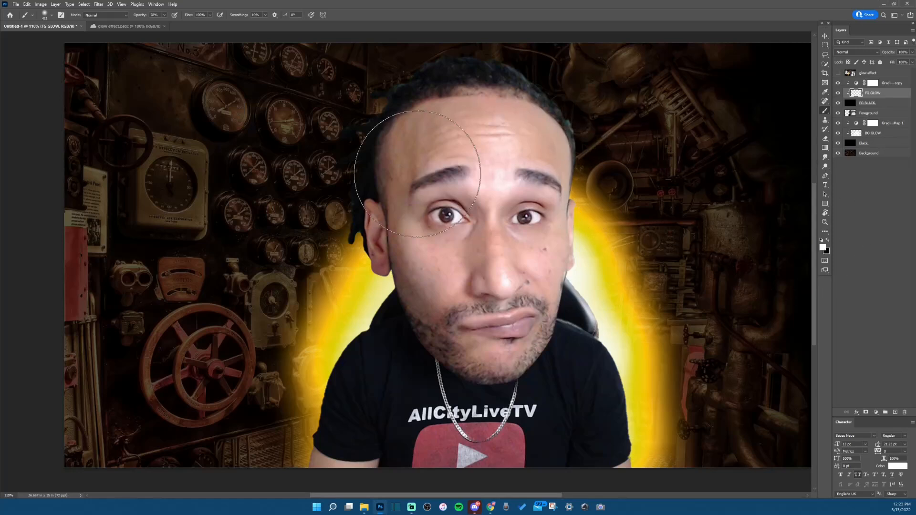
pyautogui.press('[')
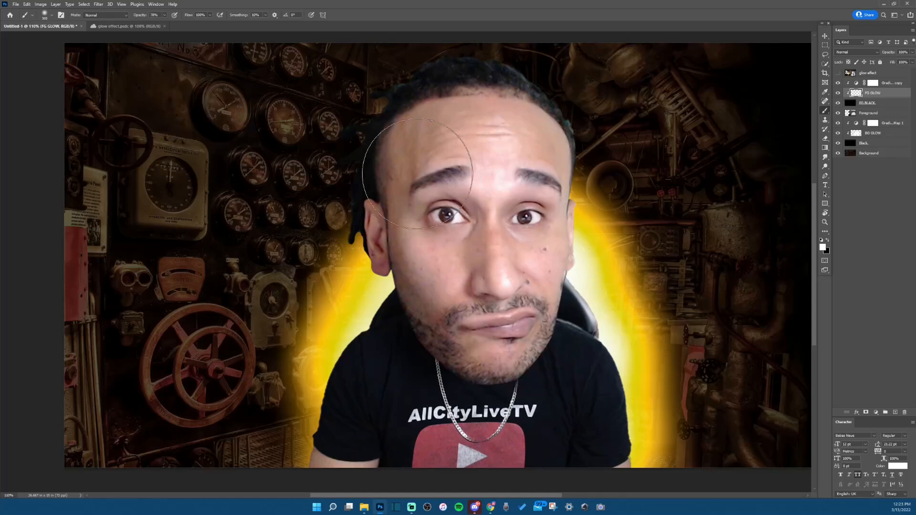
pyautogui.press('[')
pyautogui.press('[')
pyautogui.press('[')
pyautogui.press('[')
pyautogui.press('[')
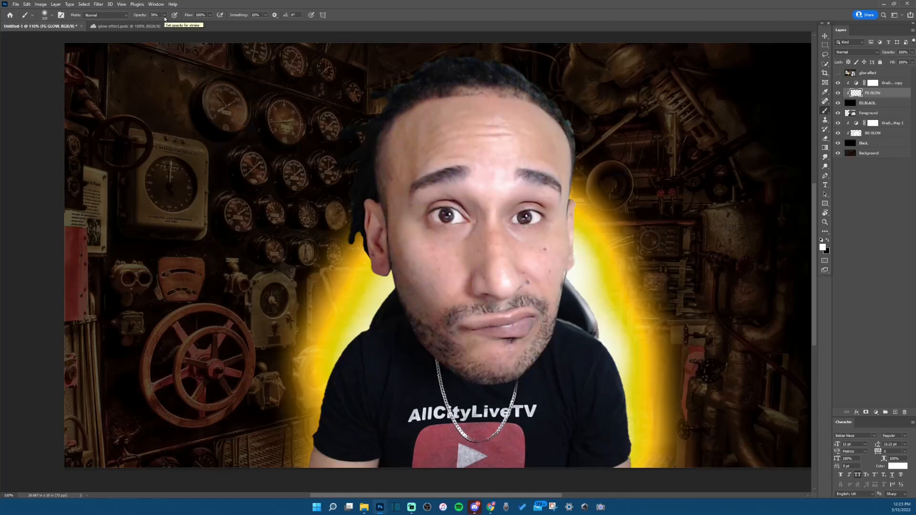
pyautogui.click(164, 17)
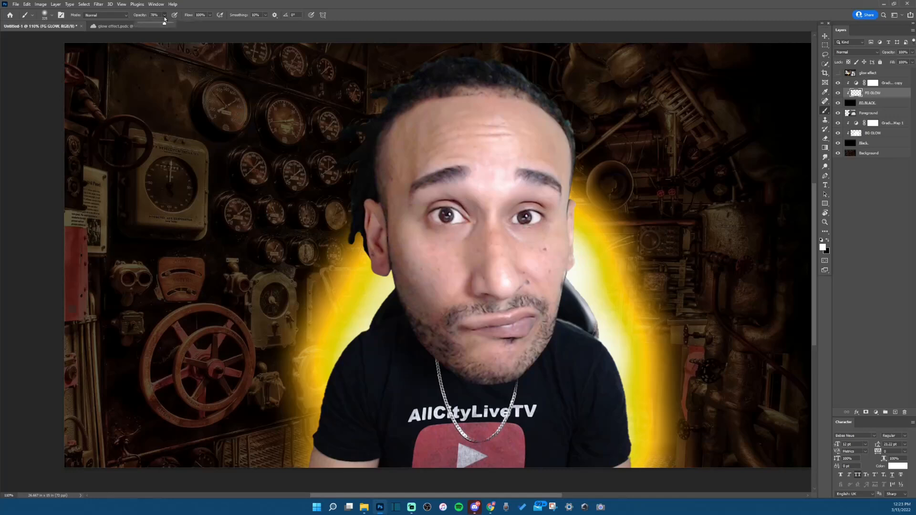
pyautogui.moveTo(240, 36); pyautogui.dragTo(212, 38)
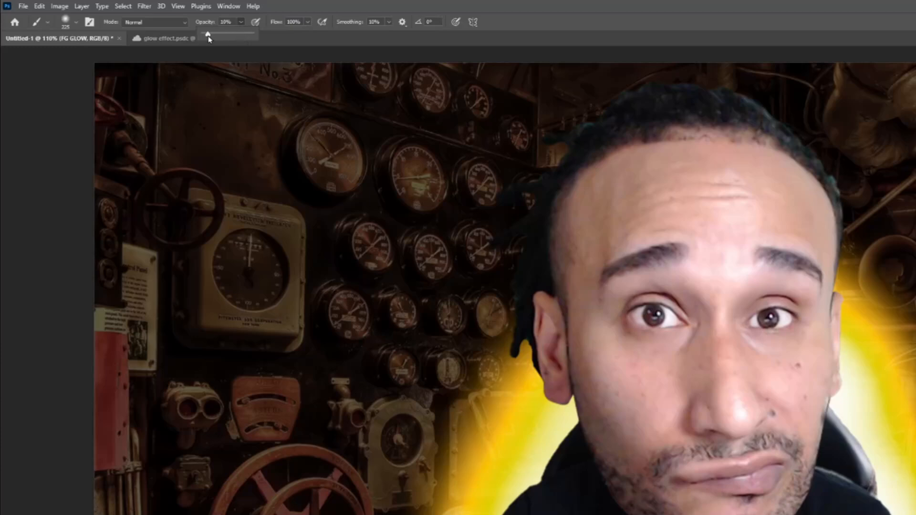
pyautogui.moveTo(209, 38); pyautogui.dragTo(212, 38)
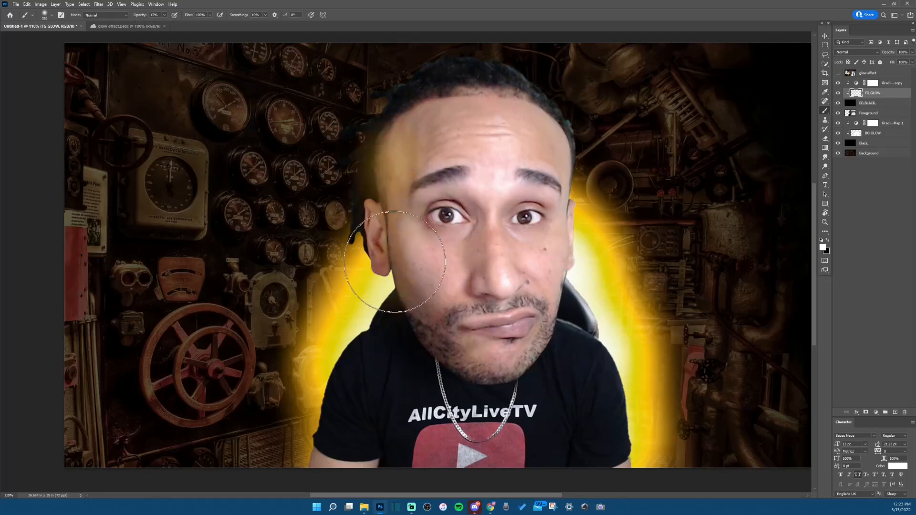
# - Paint a faint white glow on the FG GLOW layer over the subject's left cheek and jaw and both shoulders
pyautogui.click(397, 271)
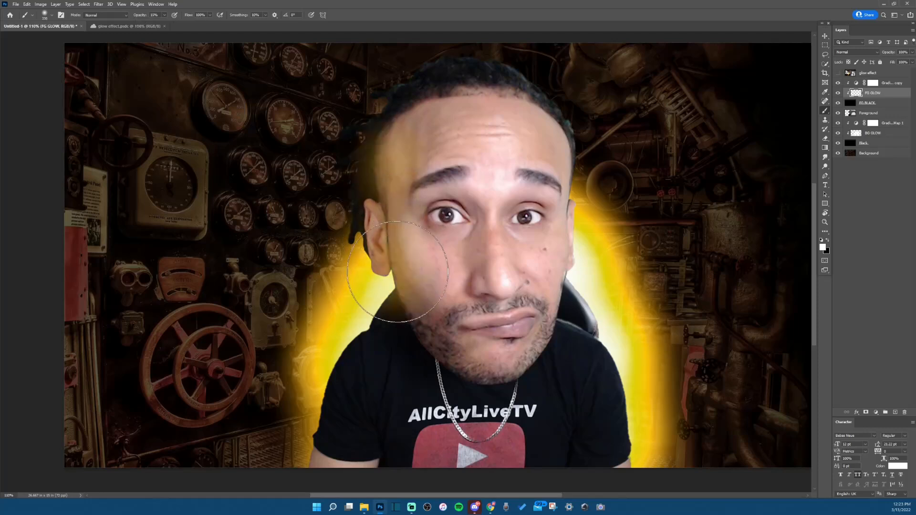
pyautogui.click(411, 326)
pyautogui.click(365, 377)
pyautogui.click(346, 394)
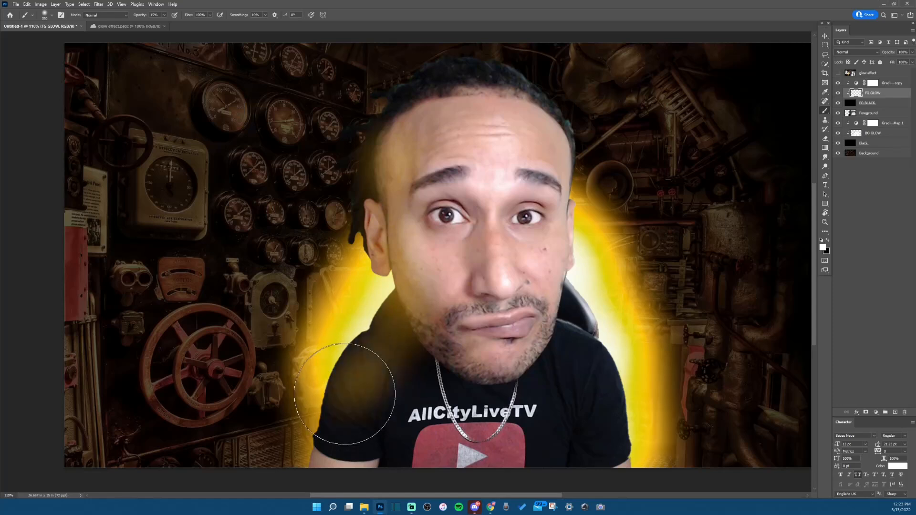
pyautogui.click(323, 439)
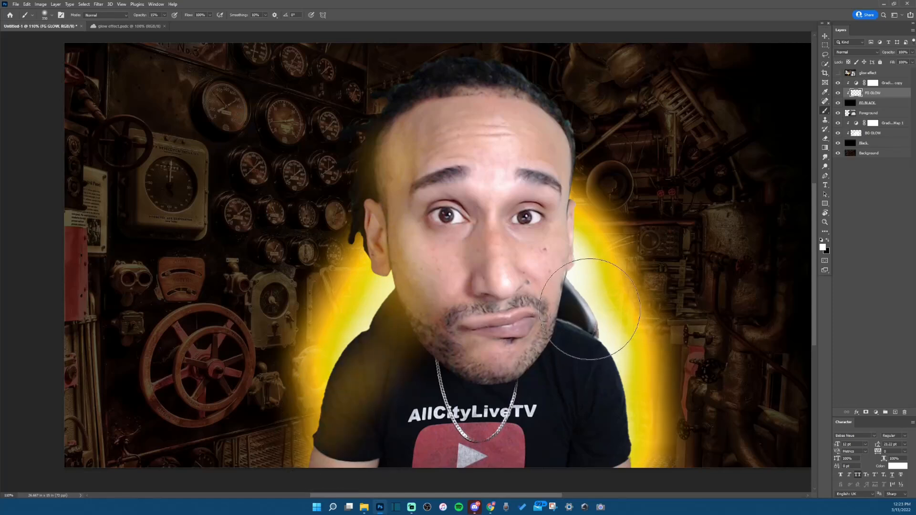
pyautogui.click(598, 340)
pyautogui.click(655, 433)
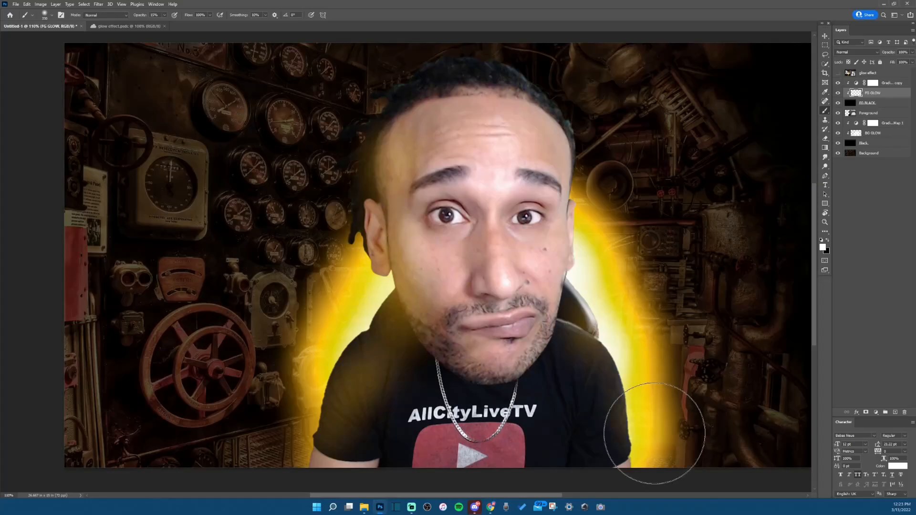
# - Add a clipped layer named NEON GLOW directly above the FG BLACK layer
pyautogui.click(874, 103)
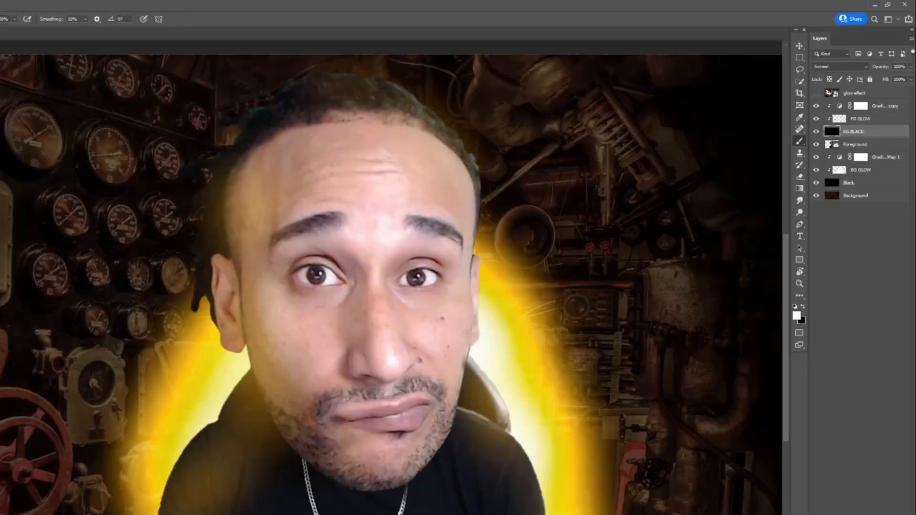
pyautogui.hotkey('ctrl', 'shift', 'alt', 'n')
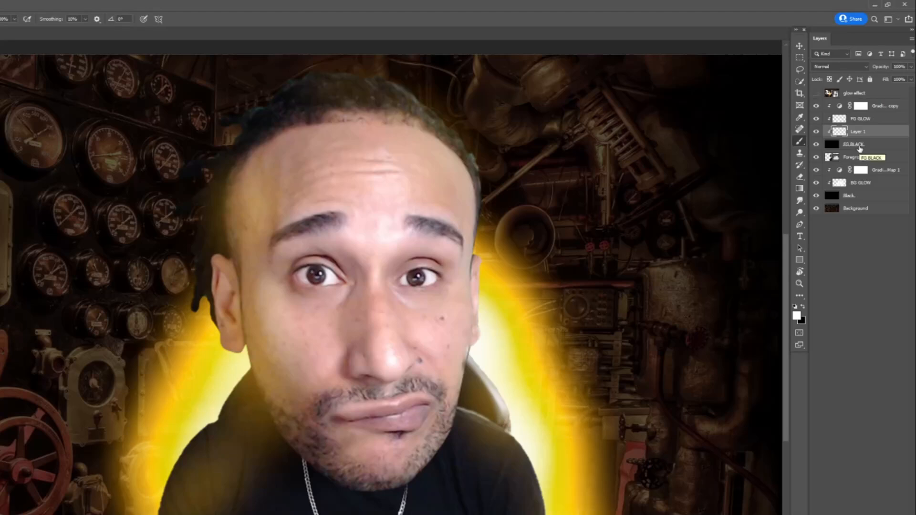
pyautogui.doubleClick(857, 131)
pyautogui.write('NEON GL')
pyautogui.write('OW')
pyautogui.press('Return')
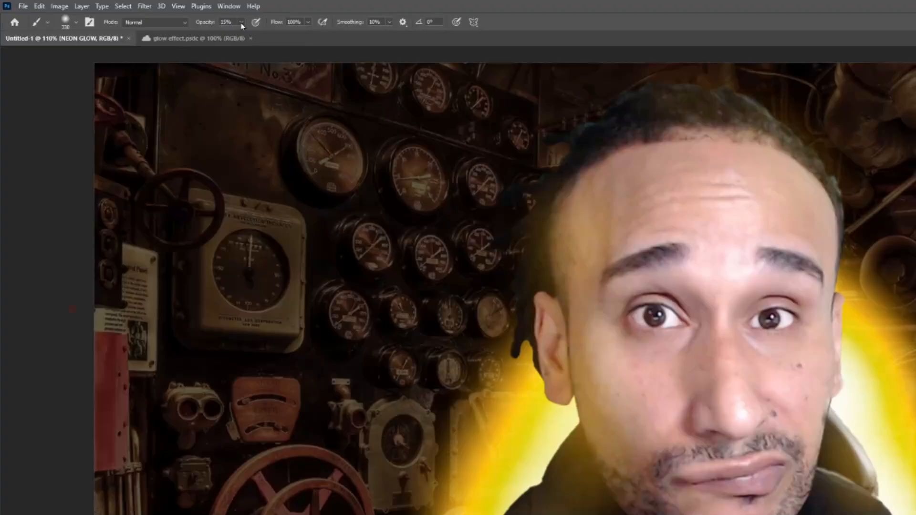
# - Raise the brush opacity to 75% and shrink the brush to a small tip for edge highlights
pyautogui.click(164, 16)
pyautogui.moveTo(241, 36); pyautogui.dragTo(254, 39)
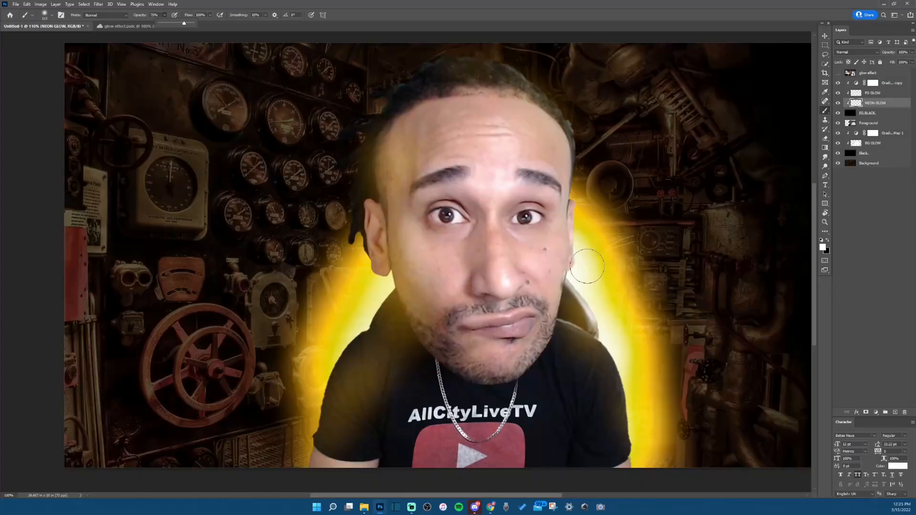
pyautogui.press('[')
pyautogui.press('[')
pyautogui.press('[')
pyautogui.press('[')
pyautogui.press('[')
pyautogui.press('[')
pyautogui.press('[')
pyautogui.press('[')
pyautogui.press('[')
pyautogui.press('[')
pyautogui.press('[')
pyautogui.press('[')
pyautogui.press('[')
pyautogui.press('[')
pyautogui.press('[')
pyautogui.press('[')
pyautogui.press('[')
pyautogui.press('[')
pyautogui.press('[')
pyautogui.press('[')
pyautogui.press(']')
pyautogui.press(']')
pyautogui.press(']')
pyautogui.press(']')
pyautogui.press(']')
pyautogui.press(']')
pyautogui.press(']')
pyautogui.press(']')
pyautogui.press(']')
pyautogui.press(']')
pyautogui.press('[')
pyautogui.press('[')
pyautogui.press('[')
pyautogui.press('[')
pyautogui.press('[')
pyautogui.press('[')
pyautogui.press('[')
pyautogui.press('[')
pyautogui.press('[')
pyautogui.press('[')
# - Paint thin highlight strokes on the NEON GLOW layer along the chair's outer edge and the top of the right shoulder
pyautogui.scroll(10, 576, 298)
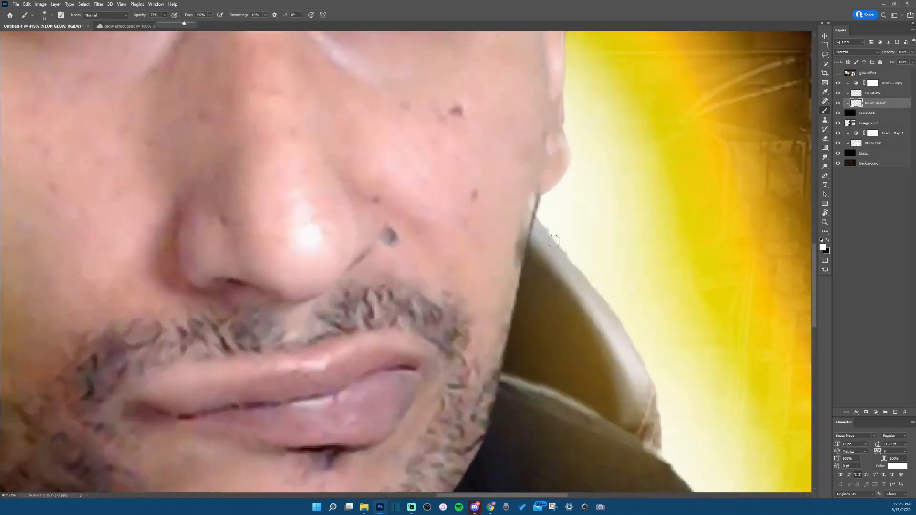
pyautogui.press('[')
pyautogui.press('[')
pyautogui.press('[')
pyautogui.press('[')
pyautogui.moveTo(553, 241); pyautogui.dragTo(611, 315)
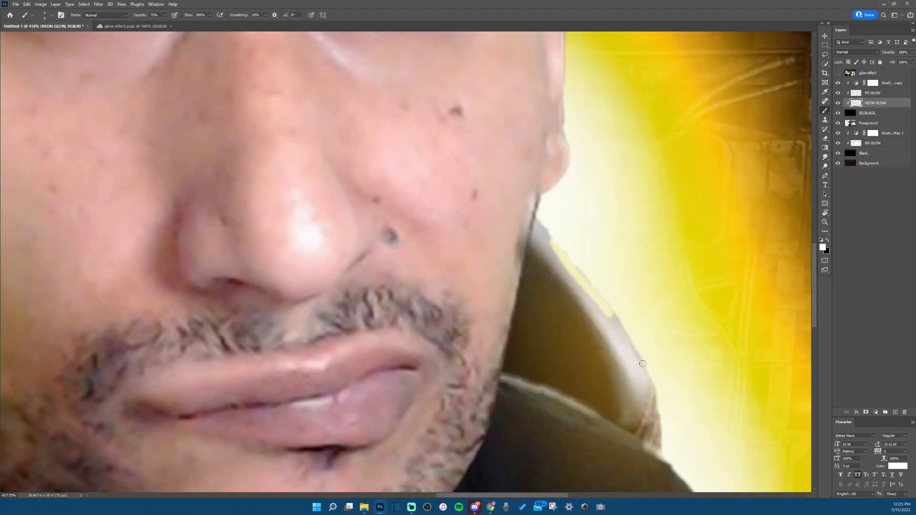
pyautogui.moveTo(643, 364); pyautogui.dragTo(660, 440)
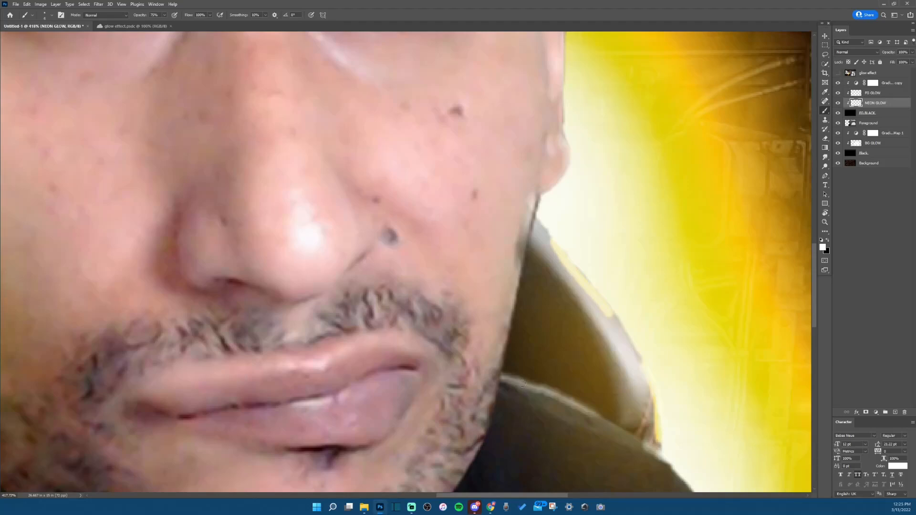
pyautogui.moveTo(523, 382); pyautogui.dragTo(588, 417)
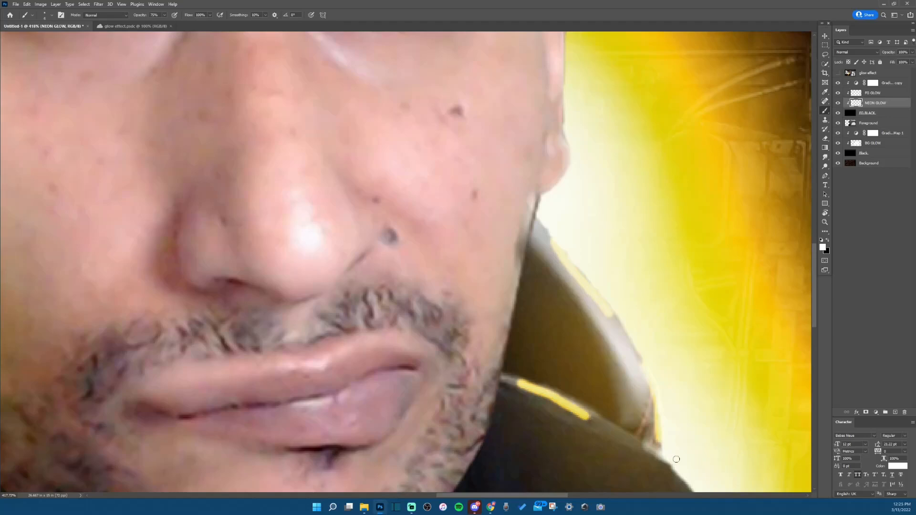
# - Paint short highlight strokes on the right eyebrow, hair and head edge, and along the left side of the neck and shoulder
pyautogui.moveTo(586, 215); pyautogui.dragTo(619, 345)
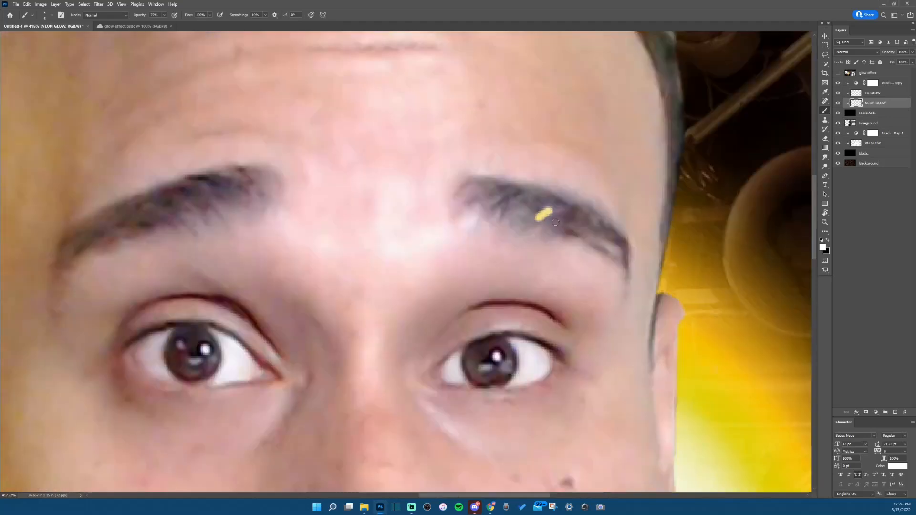
pyautogui.moveTo(566, 220); pyautogui.dragTo(594, 228)
pyautogui.moveTo(569, 79); pyautogui.dragTo(551, 57)
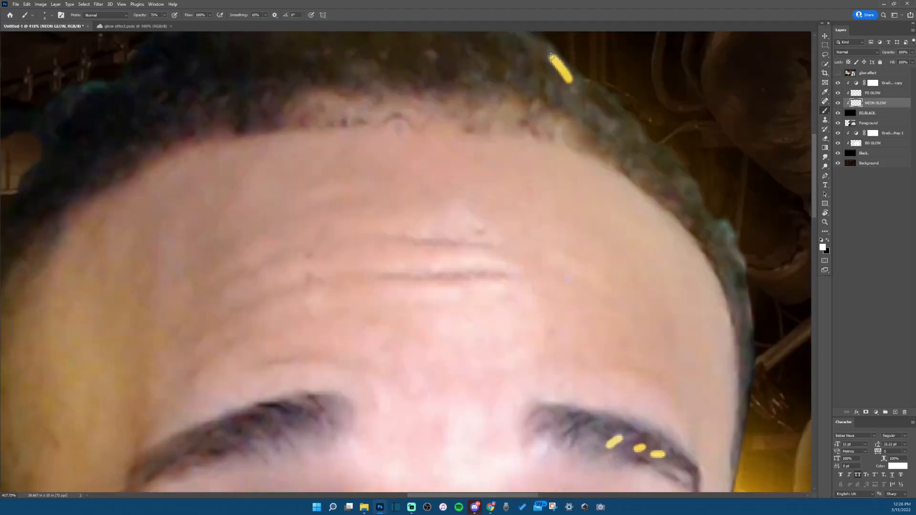
pyautogui.moveTo(743, 294); pyautogui.dragTo(750, 323)
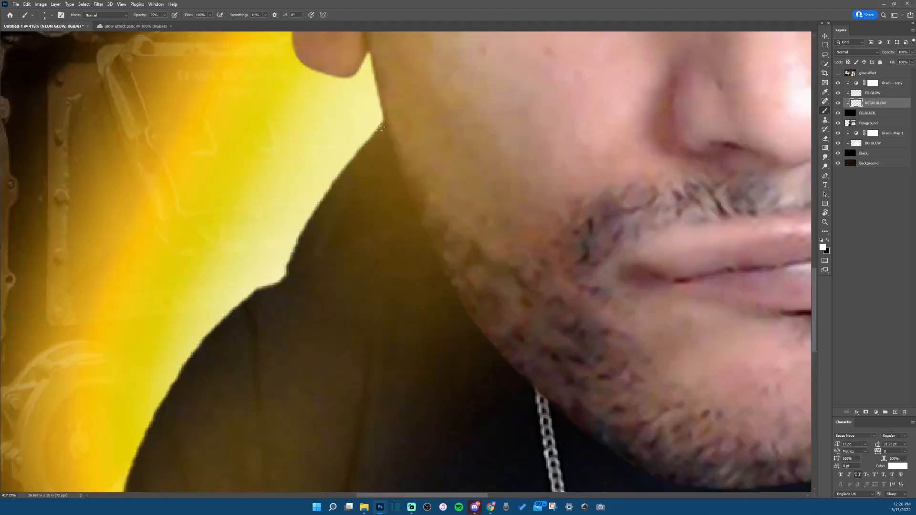
pyautogui.moveTo(384, 125); pyautogui.dragTo(303, 234)
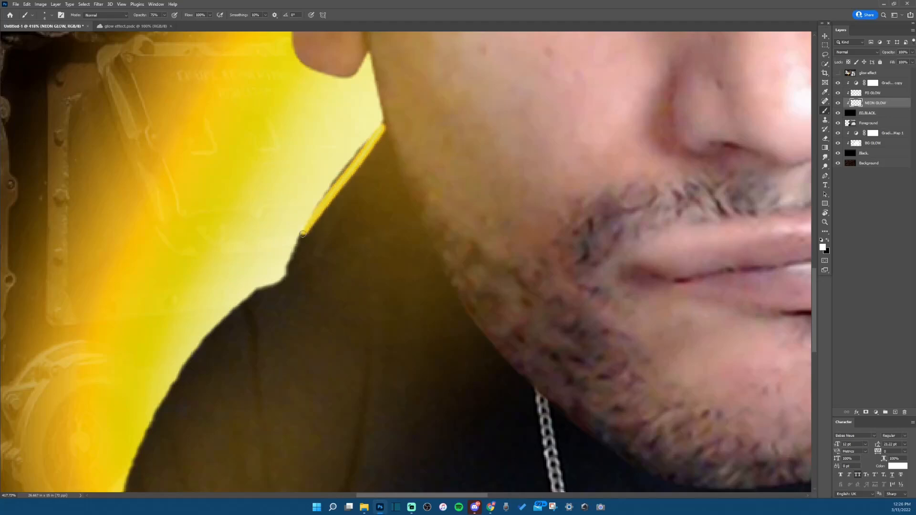
pyautogui.moveTo(240, 309); pyautogui.dragTo(168, 393)
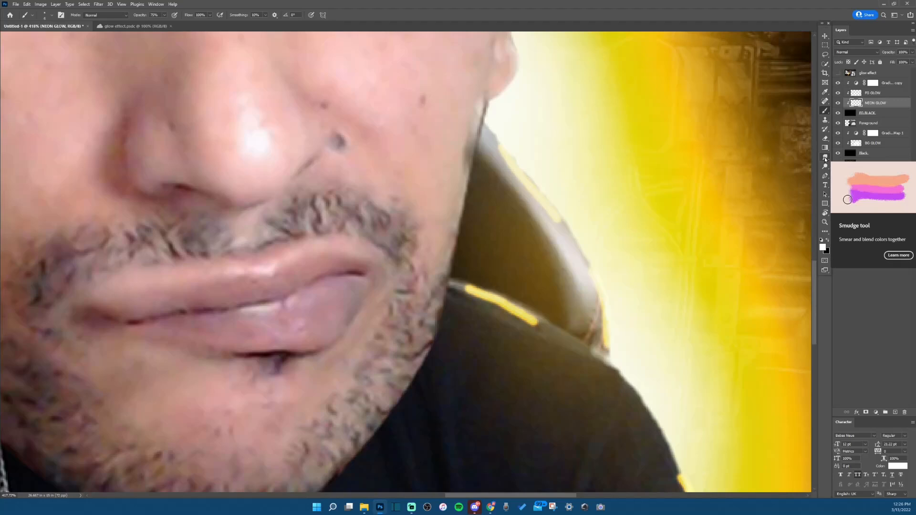
# - Smear the highlight strokes along the chair edge and right shoulder with the Smudge tool at 40% strength
pyautogui.click(825, 156)
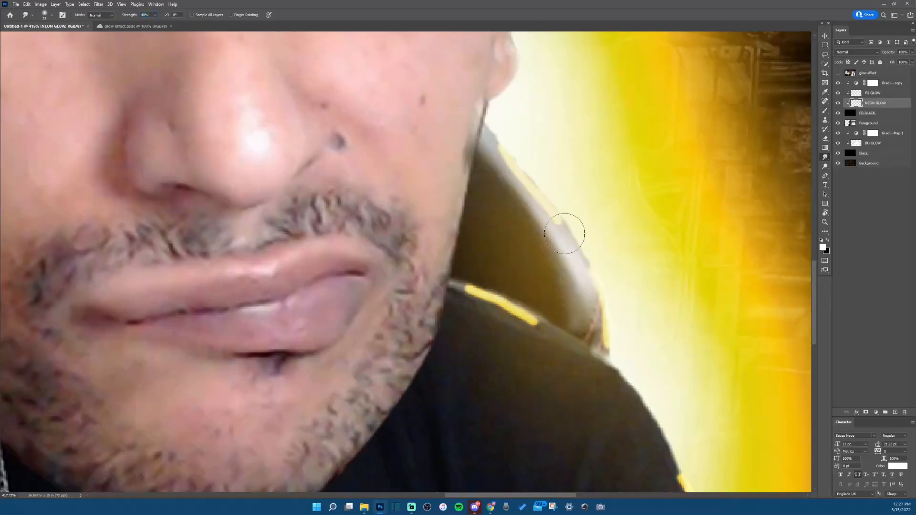
pyautogui.moveTo(565, 234)
pyautogui.mouseDown()
pyautogui.moveTo(574, 266)
pyautogui.moveTo(555, 202)
pyautogui.moveTo(593, 284)
pyautogui.moveTo(569, 212)
pyautogui.moveTo(506, 166)
pyautogui.moveTo(473, 122)
pyautogui.moveTo(517, 159)
pyautogui.moveTo(554, 139)
pyautogui.moveTo(570, 214)
pyautogui.moveTo(586, 217)
pyautogui.moveTo(574, 223)
pyautogui.moveTo(586, 227)
pyautogui.moveTo(559, 237)
pyautogui.moveTo(602, 223)
pyautogui.moveTo(537, 251)
pyautogui.moveTo(588, 190)
pyautogui.moveTo(521, 171)
pyautogui.moveTo(502, 153)
pyautogui.moveTo(491, 161)
pyautogui.moveTo(517, 231)
pyautogui.moveTo(595, 328)
pyautogui.moveTo(600, 299)
pyautogui.moveTo(628, 294)
pyautogui.moveTo(618, 331)
pyautogui.moveTo(587, 359)
pyautogui.moveTo(595, 364)
pyautogui.moveTo(603, 353)
pyautogui.moveTo(638, 378)
pyautogui.mouseUp()
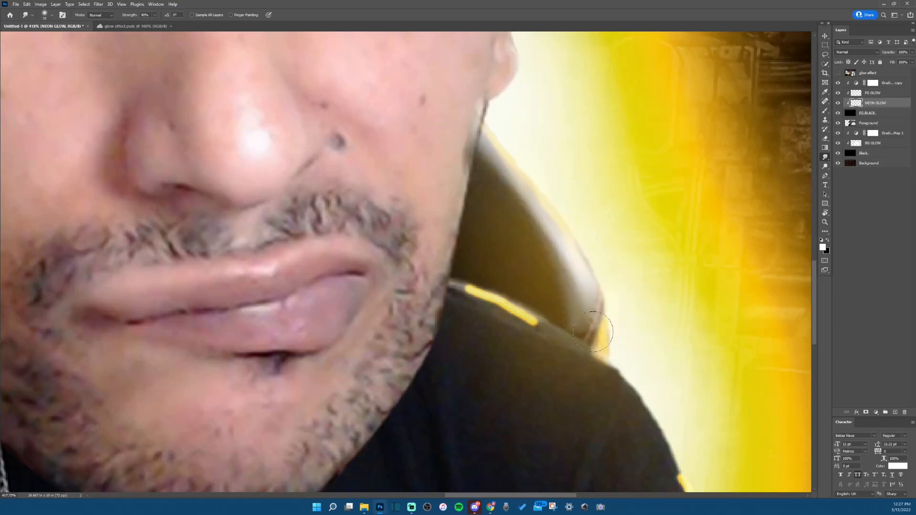
pyautogui.moveTo(498, 304)
pyautogui.mouseDown()
pyautogui.moveTo(577, 337)
pyautogui.moveTo(586, 326)
pyautogui.moveTo(539, 332)
pyautogui.moveTo(591, 351)
pyautogui.moveTo(558, 344)
pyautogui.moveTo(587, 369)
pyautogui.mouseUp()
pyautogui.moveTo(495, 299)
pyautogui.mouseDown()
pyautogui.moveTo(453, 281)
pyautogui.moveTo(492, 310)
pyautogui.moveTo(521, 275)
pyautogui.moveTo(534, 312)
pyautogui.moveTo(575, 301)
pyautogui.moveTo(591, 334)
pyautogui.moveTo(496, 315)
pyautogui.moveTo(477, 279)
pyautogui.moveTo(518, 334)
pyautogui.moveTo(482, 310)
pyautogui.moveTo(586, 349)
pyautogui.mouseUp()
pyautogui.moveTo(553, 279)
pyautogui.mouseDown()
pyautogui.moveTo(521, 312)
pyautogui.moveTo(548, 294)
pyautogui.moveTo(539, 304)
pyautogui.moveTo(515, 315)
pyautogui.moveTo(520, 348)
pyautogui.moveTo(532, 330)
pyautogui.moveTo(528, 337)
pyautogui.moveTo(514, 317)
pyautogui.moveTo(493, 320)
pyautogui.moveTo(479, 307)
pyautogui.moveTo(459, 306)
pyautogui.mouseUp()
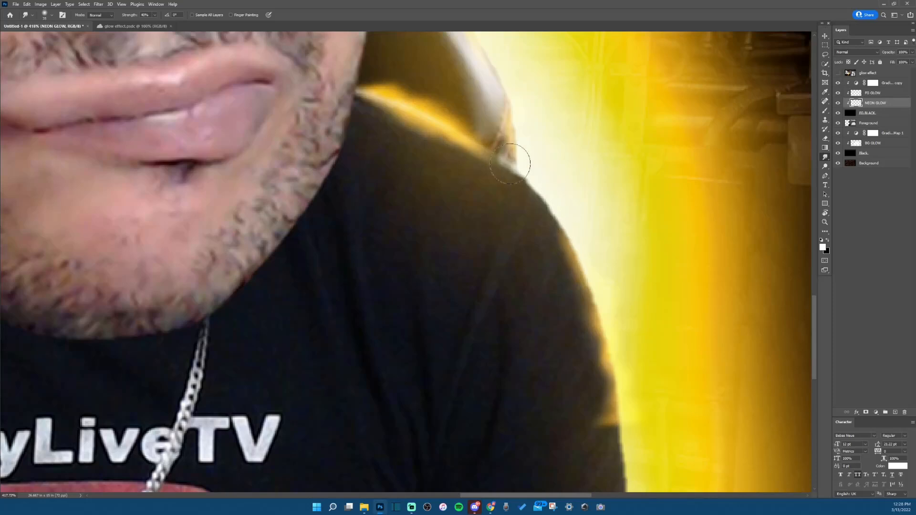
pyautogui.moveTo(460, 144)
pyautogui.mouseDown()
pyautogui.moveTo(487, 142)
pyautogui.moveTo(478, 151)
pyautogui.moveTo(500, 161)
pyautogui.mouseUp()
# - Erase the smudged highlight on the right upper arm and repaint a thin brush stroke along its outer edge
pyautogui.click(826, 140)
pyautogui.moveTo(605, 335); pyautogui.dragTo(603, 409)
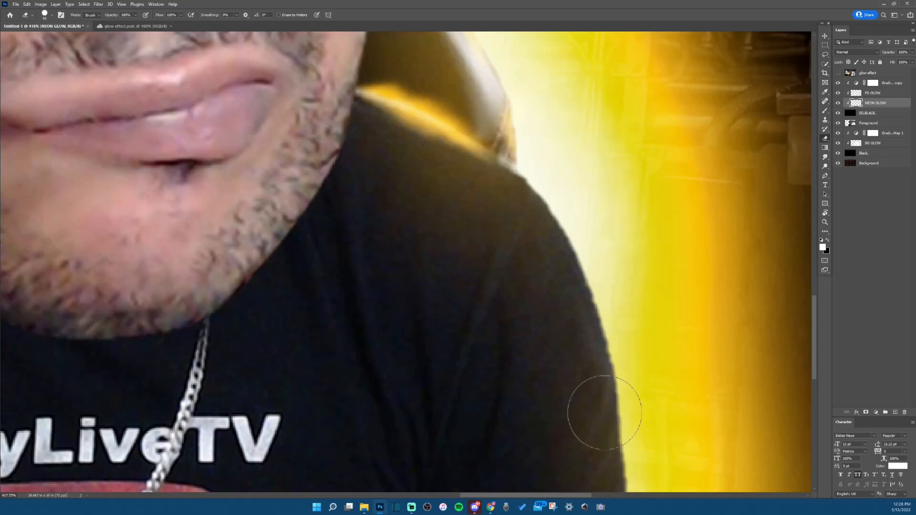
pyautogui.click(825, 111)
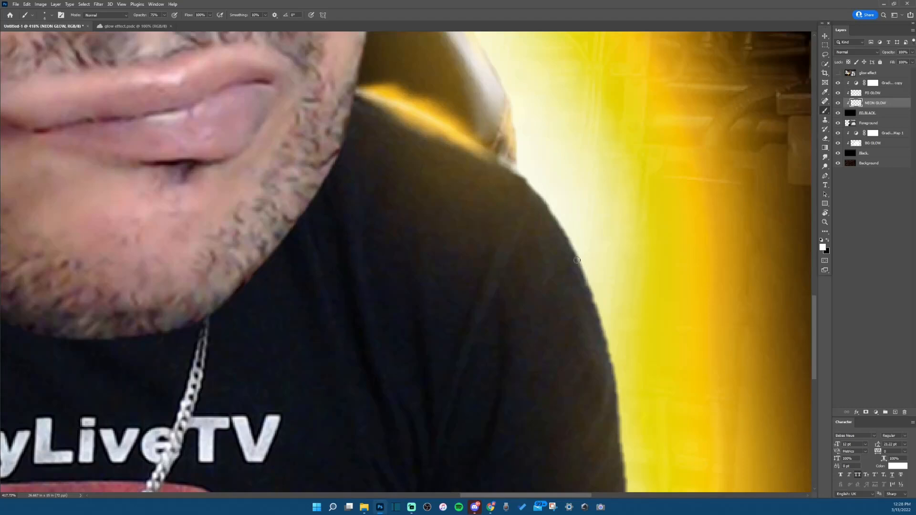
pyautogui.moveTo(577, 260); pyautogui.dragTo(602, 340)
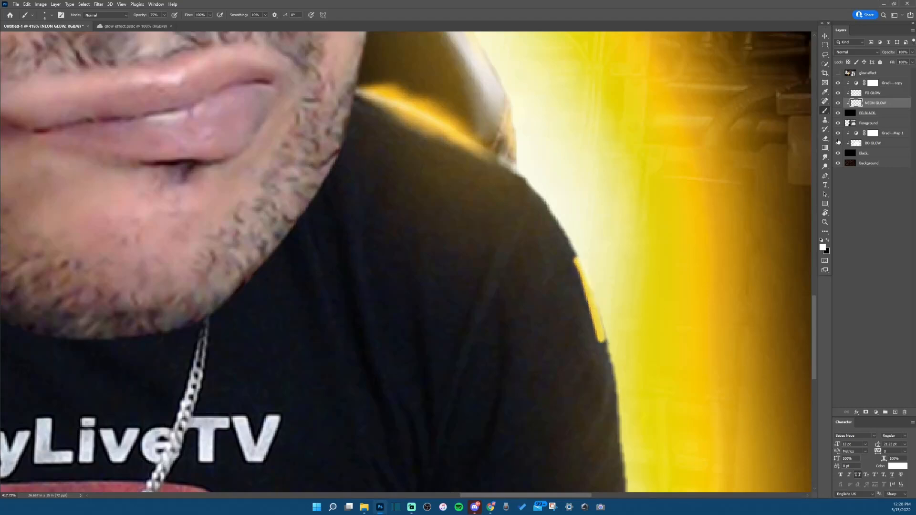
# - Smudge the ends of the new arm highlight up toward the shoulder and down along the sleeve edge
pyautogui.click(825, 157)
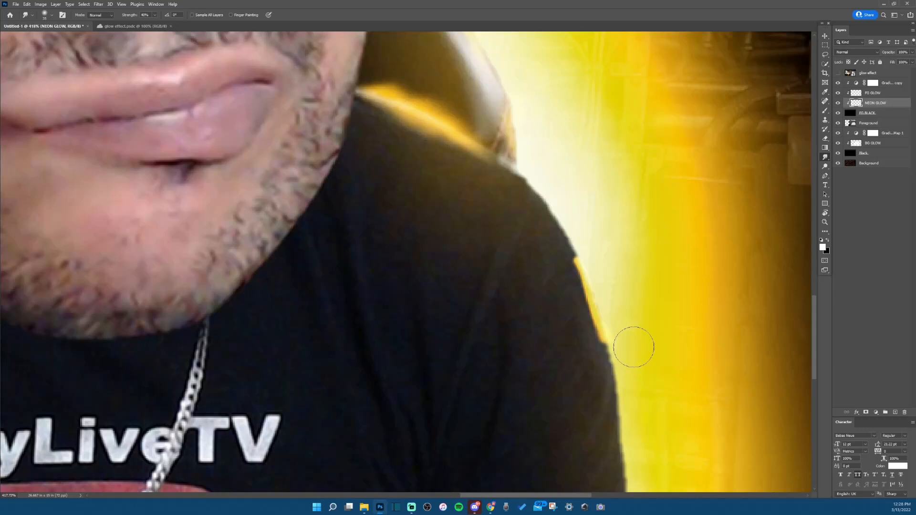
pyautogui.moveTo(601, 270); pyautogui.dragTo(597, 196)
pyautogui.moveTo(586, 258)
pyautogui.mouseDown()
pyautogui.moveTo(565, 196)
pyautogui.moveTo(555, 194)
pyautogui.mouseUp()
pyautogui.moveTo(603, 334)
pyautogui.mouseDown()
pyautogui.moveTo(608, 413)
pyautogui.moveTo(615, 374)
pyautogui.mouseUp()
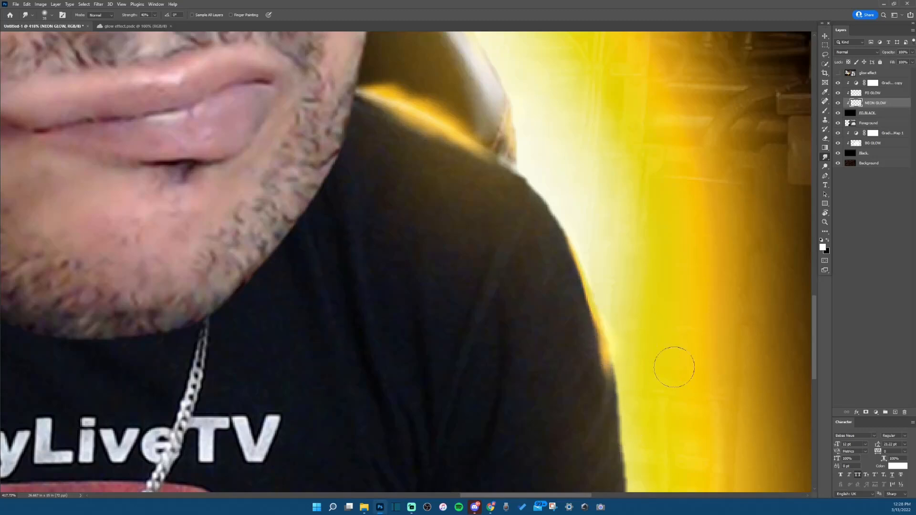